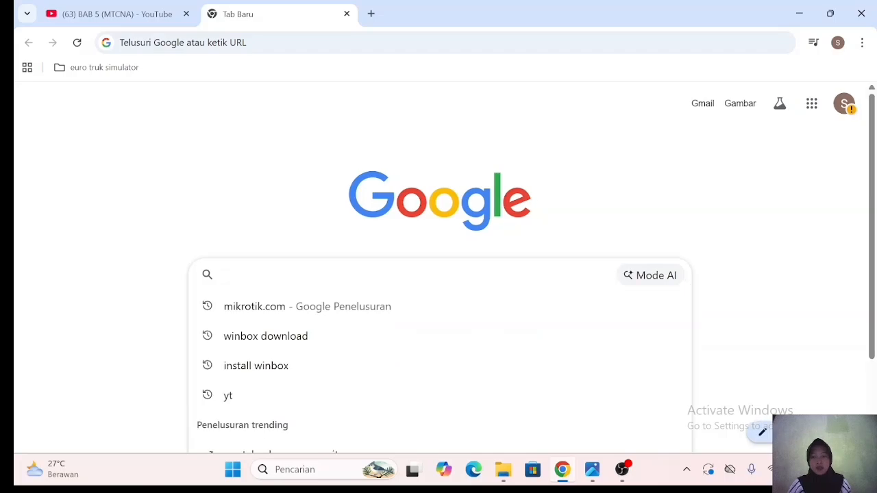
# - Browse the official MikroTik site to the CHR section of Software > Downloads
pyautogui.click(288, 307)
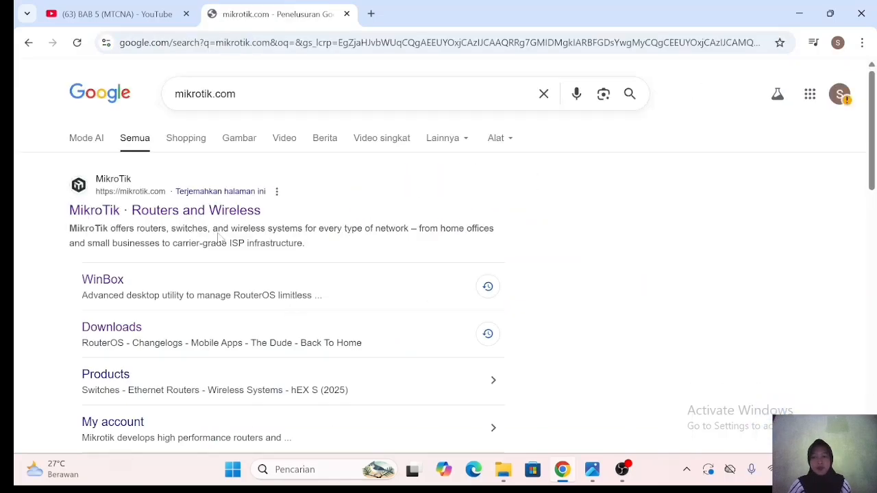
pyautogui.click(168, 213)
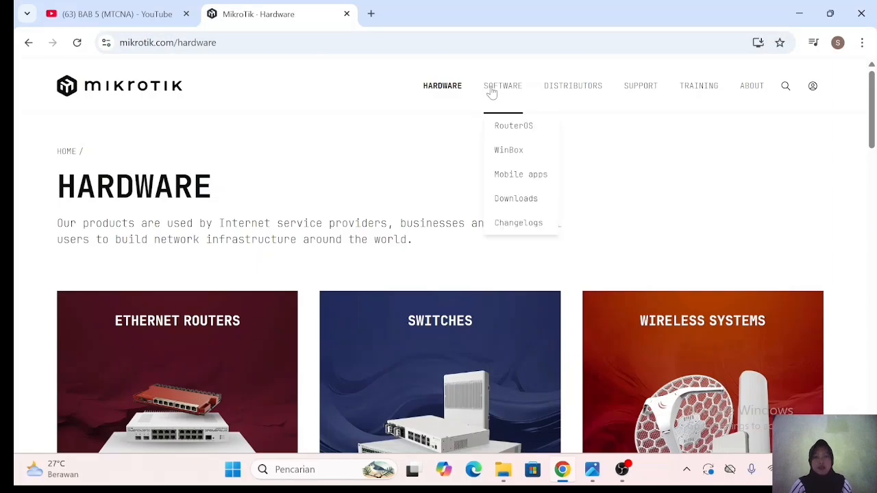
pyautogui.click(492, 93)
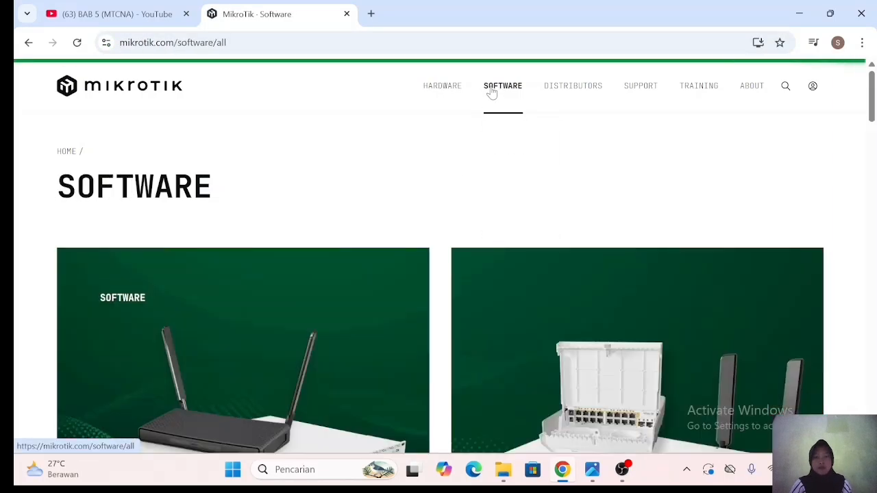
pyautogui.click(516, 199)
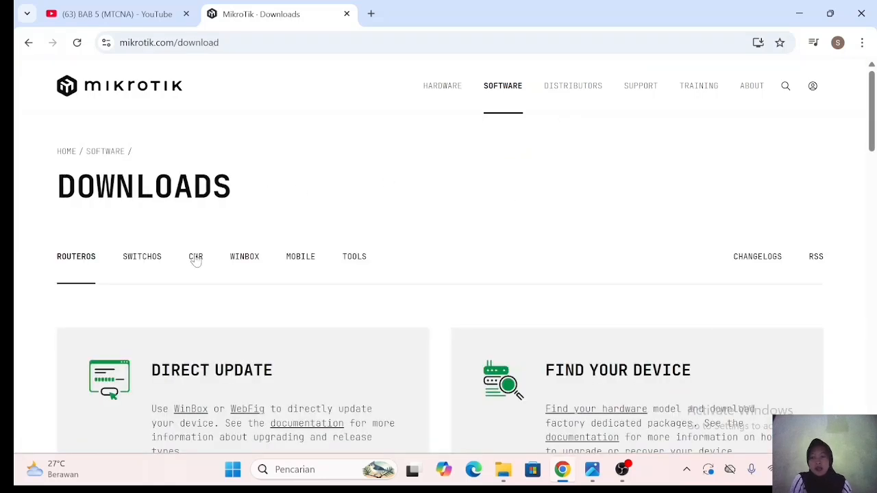
pyautogui.click(195, 256)
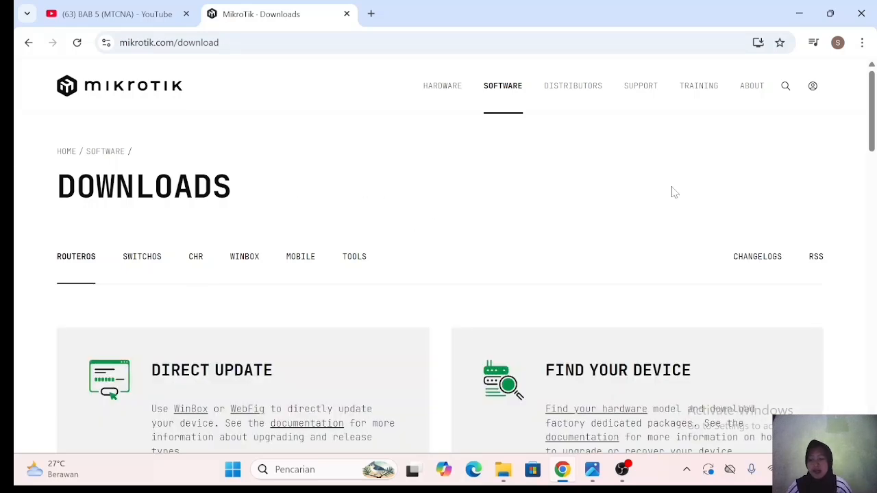
# - Search 'winscp download' and open the official WinSCP download page
pyautogui.click(28, 43)
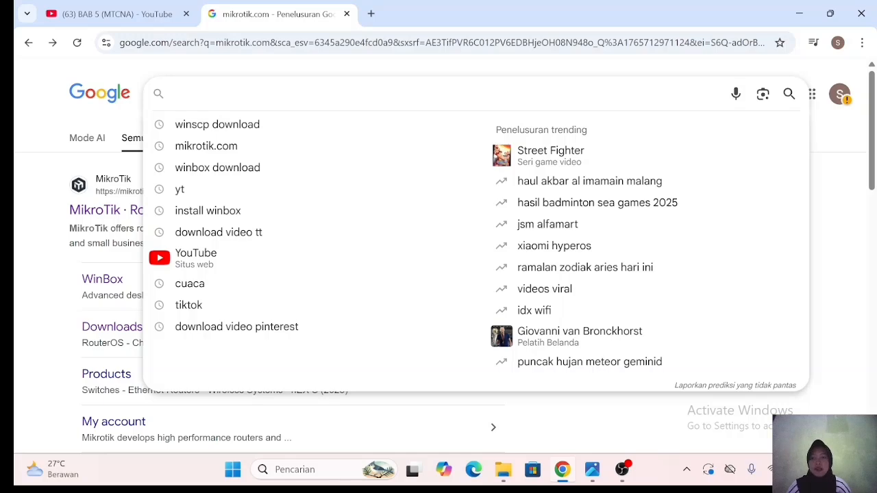
pyautogui.click(247, 127)
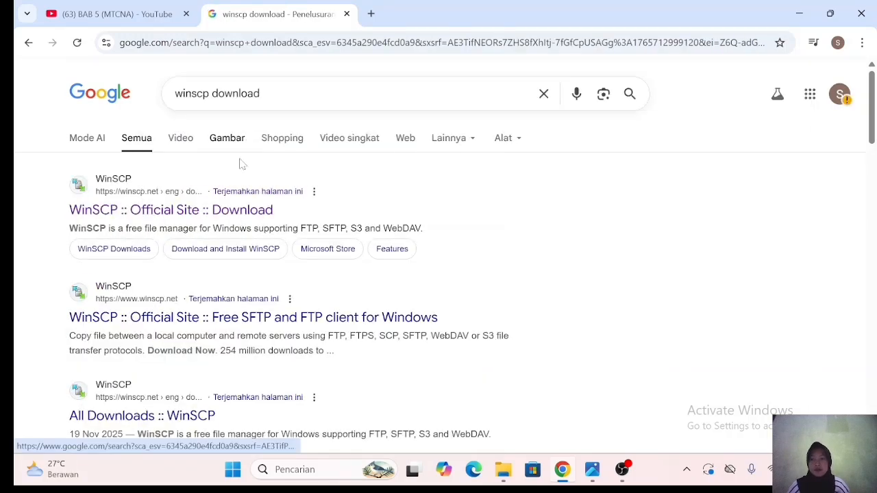
pyautogui.click(198, 211)
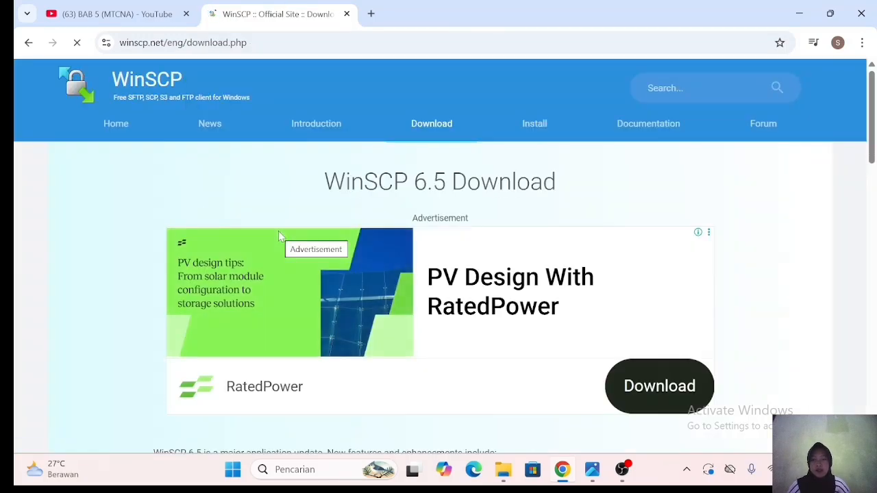
pyautogui.scroll(-5, 279, 231)
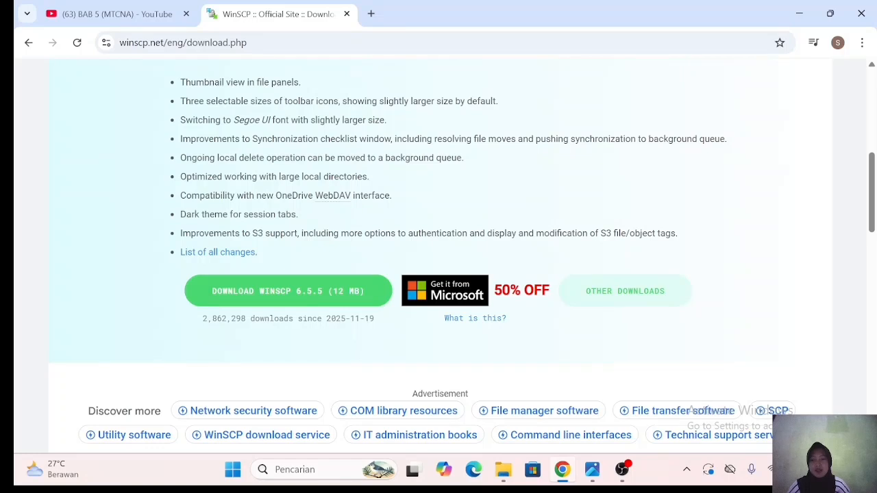
pyautogui.click(503, 470)
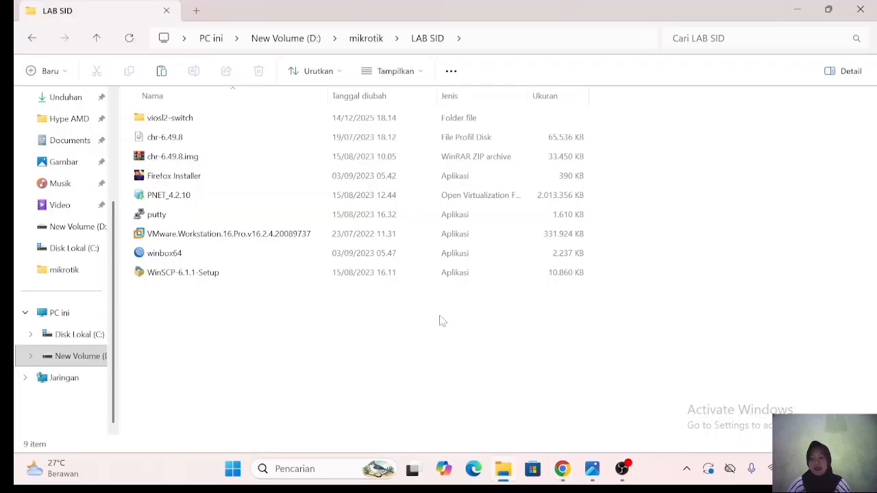
# - Open the PNET_4.2.10 appliance in D:\mikrotik\LAB SID to start a VMware import
pyautogui.click(292, 197)
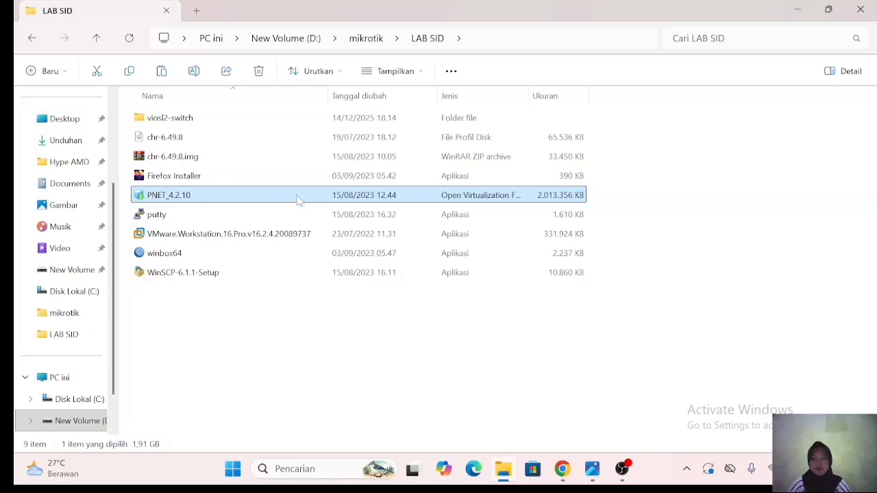
pyautogui.doubleClick(299, 198)
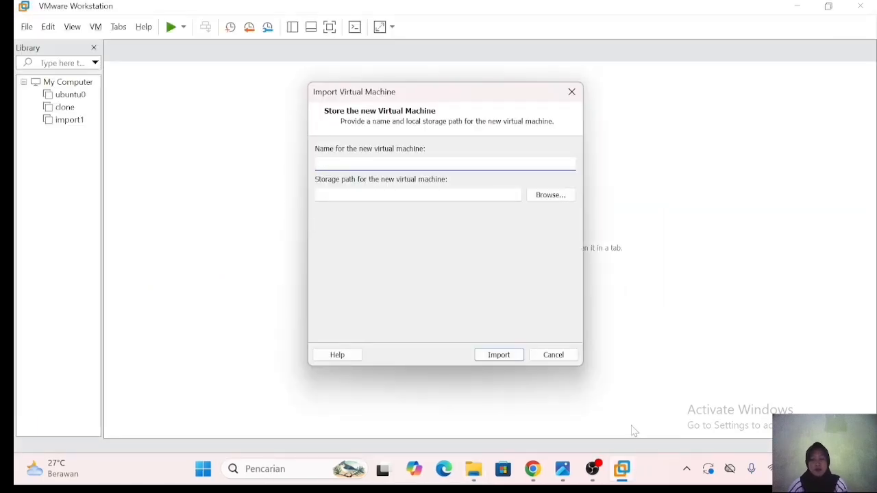
# - Import the appliance under the name 'PNETLAB LIA' with storage path D:\mikrotik
pyautogui.write('O')
pyautogui.press('BackSpace')
pyautogui.write('PNET')
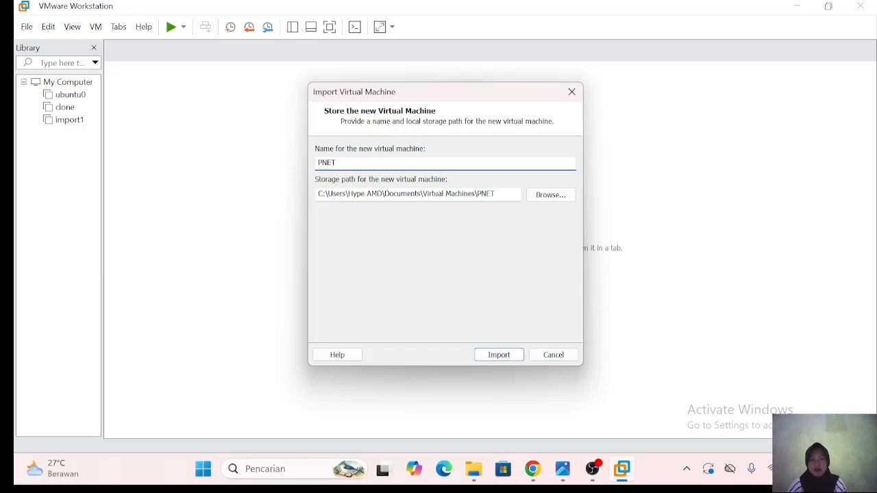
pyautogui.write('LAB LIA')
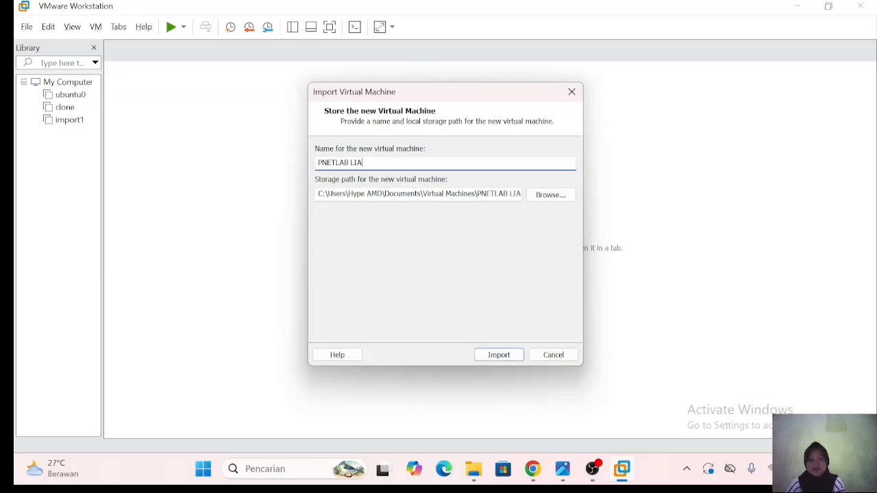
pyautogui.click(563, 194)
pyautogui.scroll(-3, 438, 250)
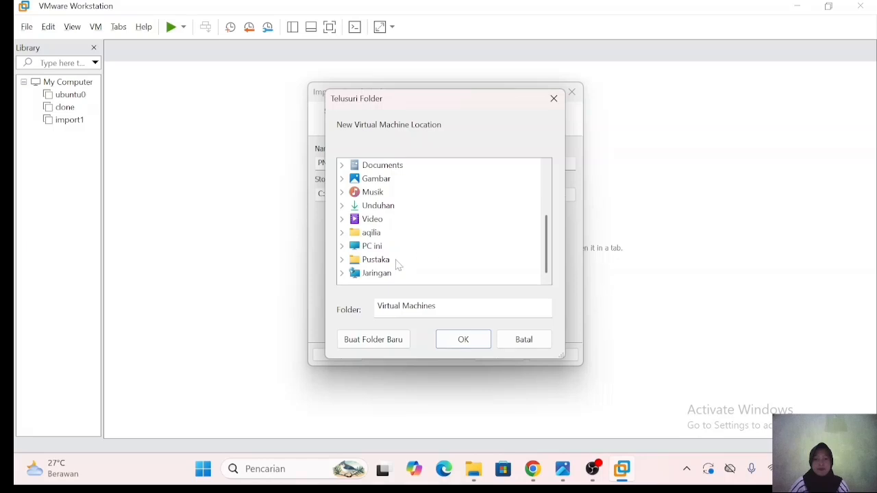
pyautogui.scroll(3, 433, 206)
pyautogui.scroll(-3, 434, 205)
pyautogui.click(384, 250)
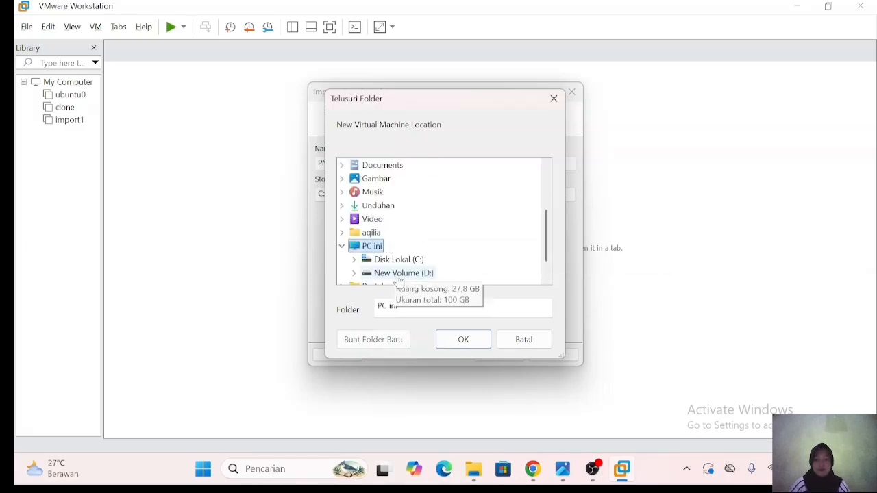
pyautogui.click(397, 276)
pyautogui.click(417, 260)
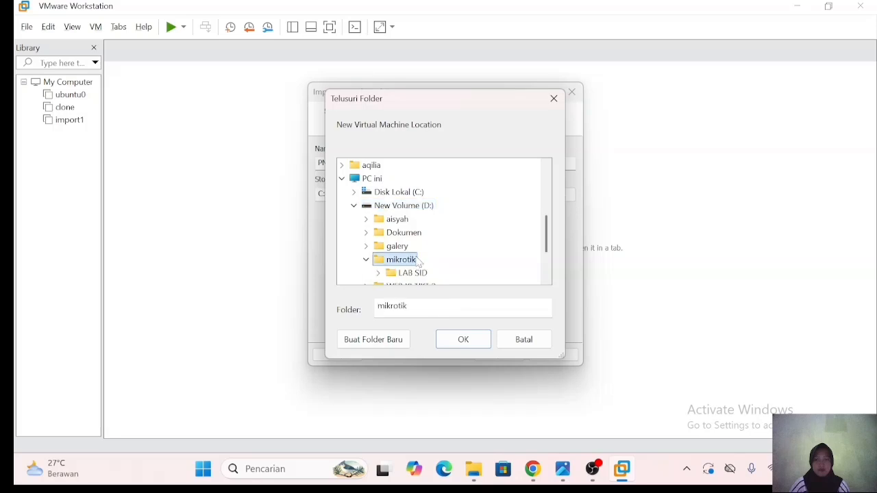
pyautogui.click(464, 340)
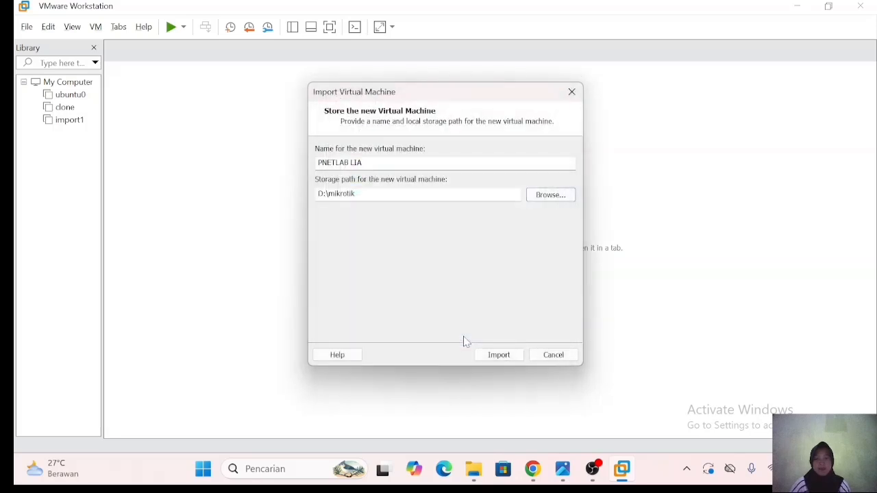
pyautogui.click(500, 356)
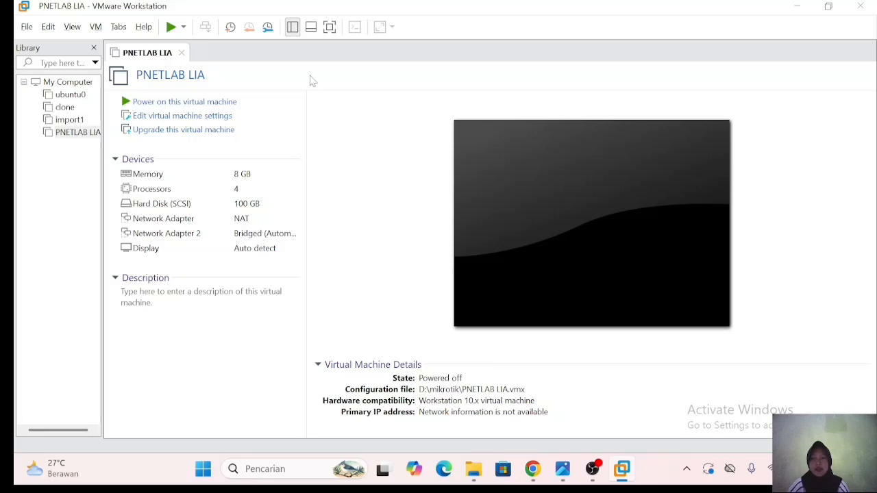
# - Power on PNETLAB LIA and log in to its console as root with the root password
pyautogui.click(176, 102)
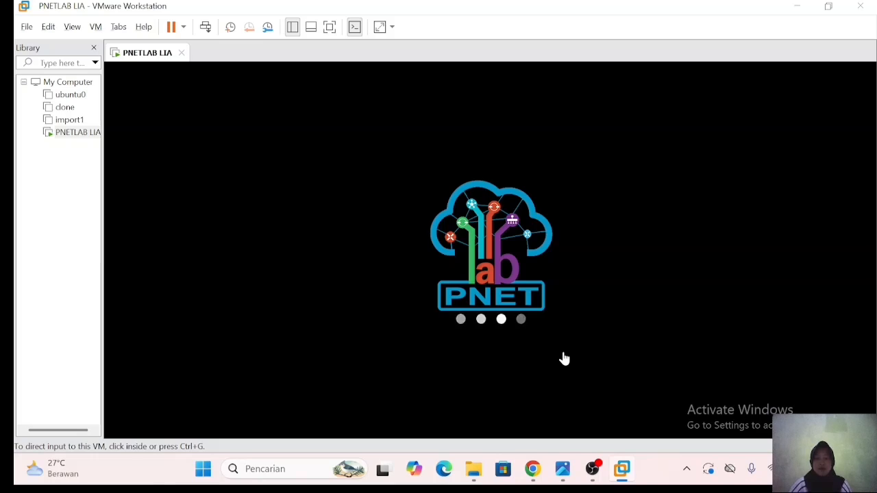
pyautogui.click(563, 360)
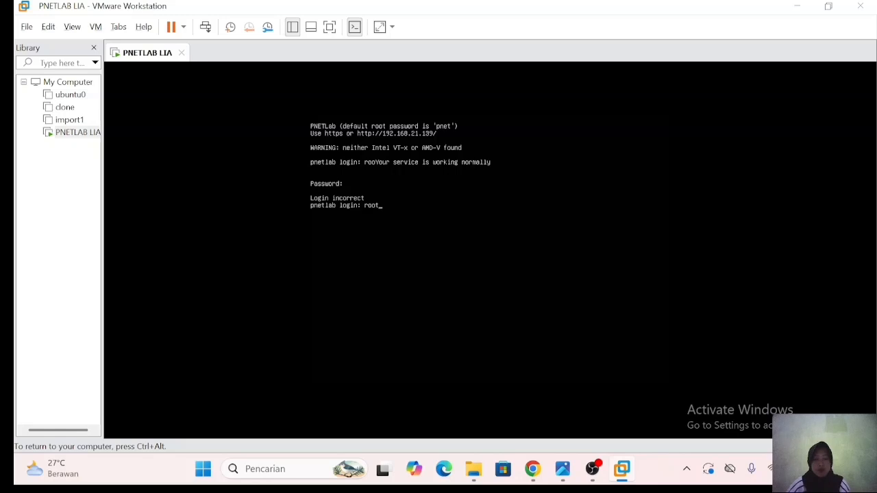
pyautogui.press('Return')
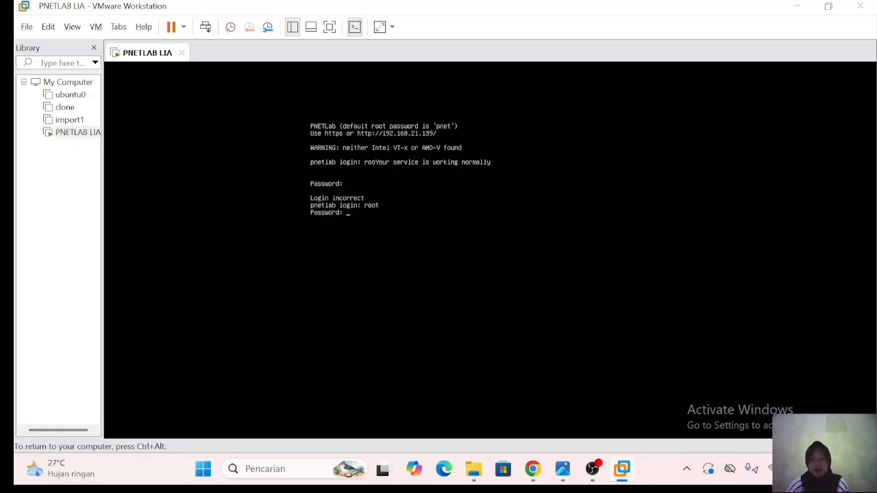
pyautogui.write('pnet')
pyautogui.press('Return')
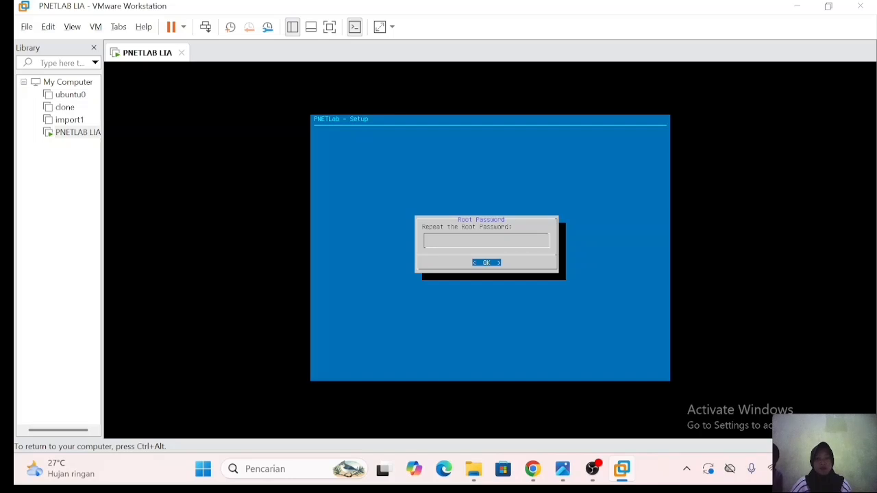
# - Get past the setup wizard's password prompts, keeping domain example.com and DHCP management networking
pyautogui.press('Return')
pyautogui.press('Return')
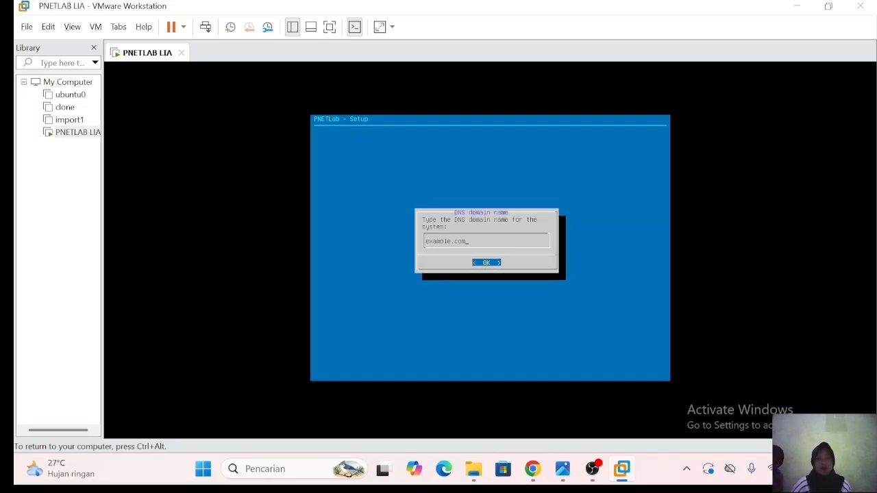
pyautogui.press('Return')
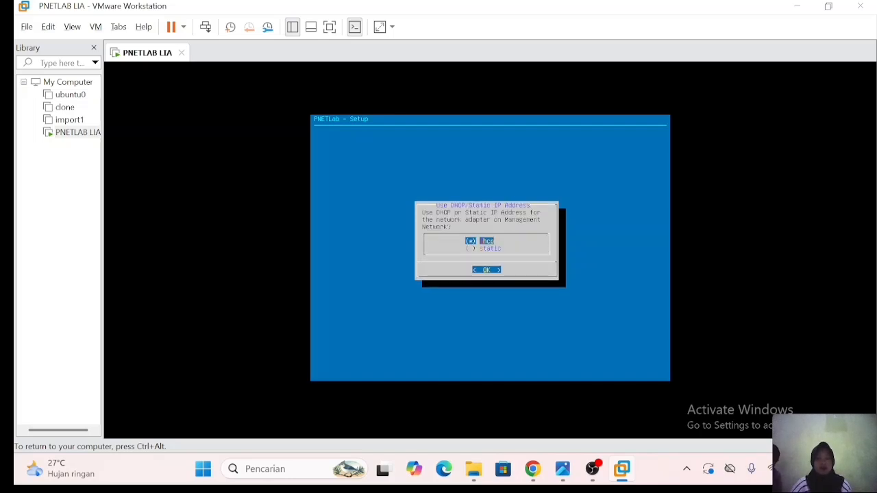
pyautogui.press('Return')
pyautogui.press('Return')
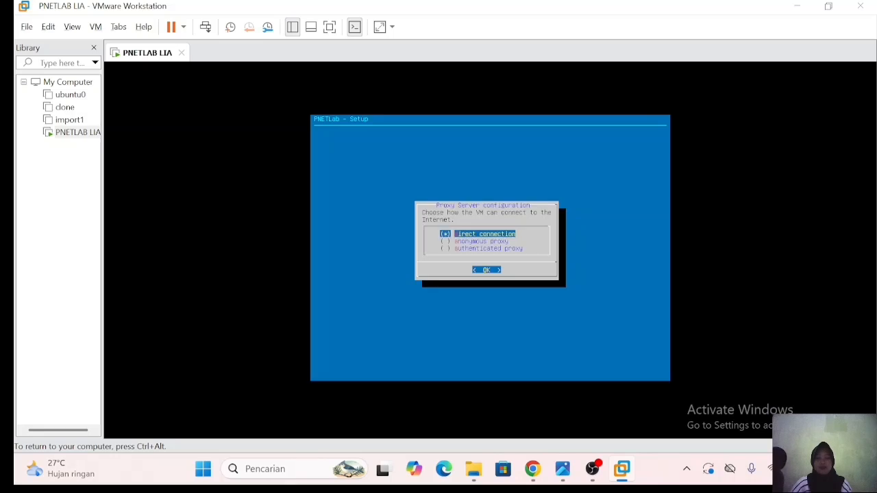
pyautogui.press('Return')
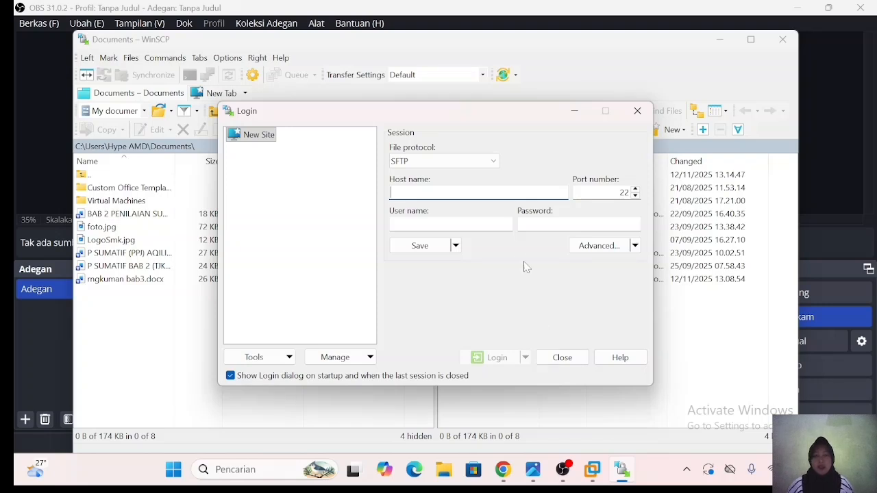
# - Connect over SCP to 192.168.21.139 as root, accept the host key, and open /opt/
pyautogui.click(490, 165)
pyautogui.click(472, 186)
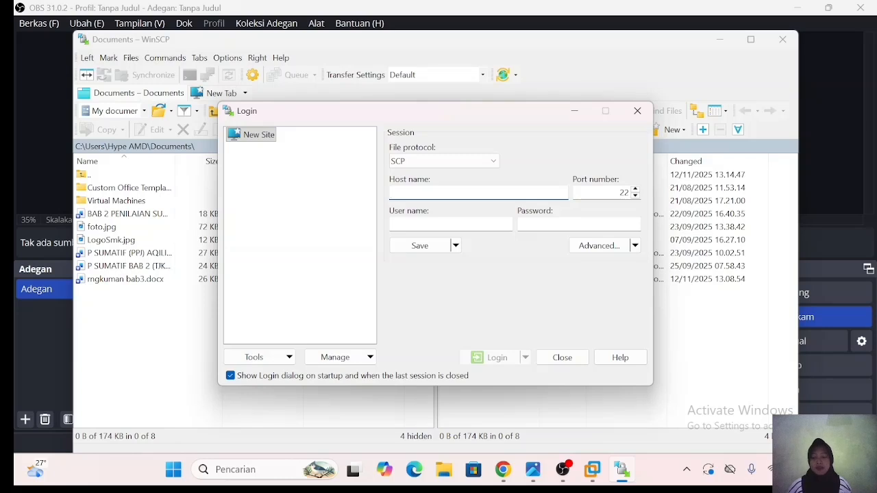
pyautogui.write('192')
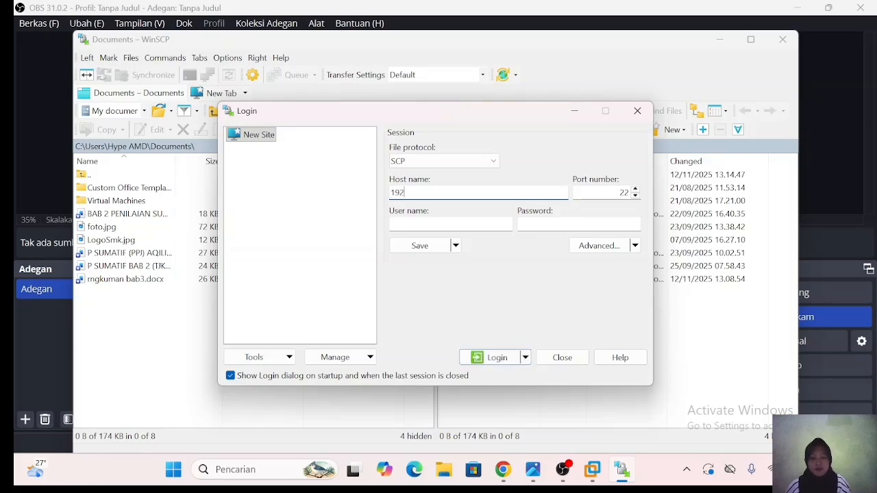
pyautogui.write('.168')
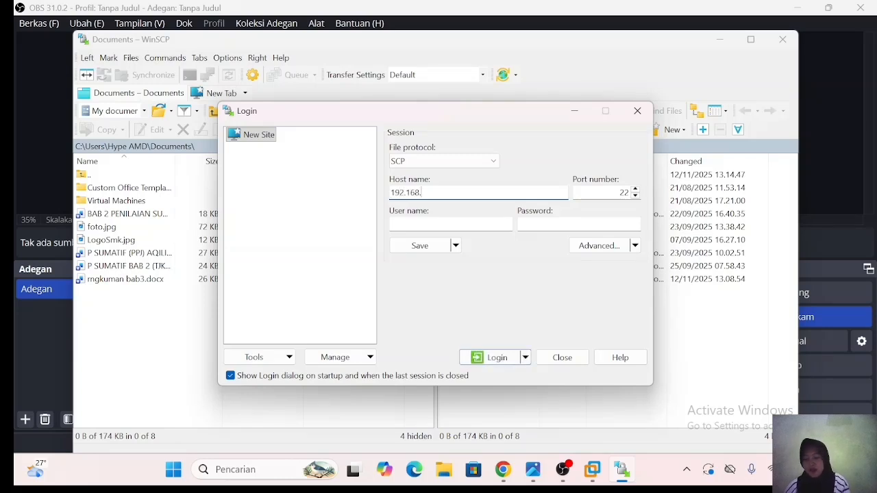
pyautogui.write('.21.1')
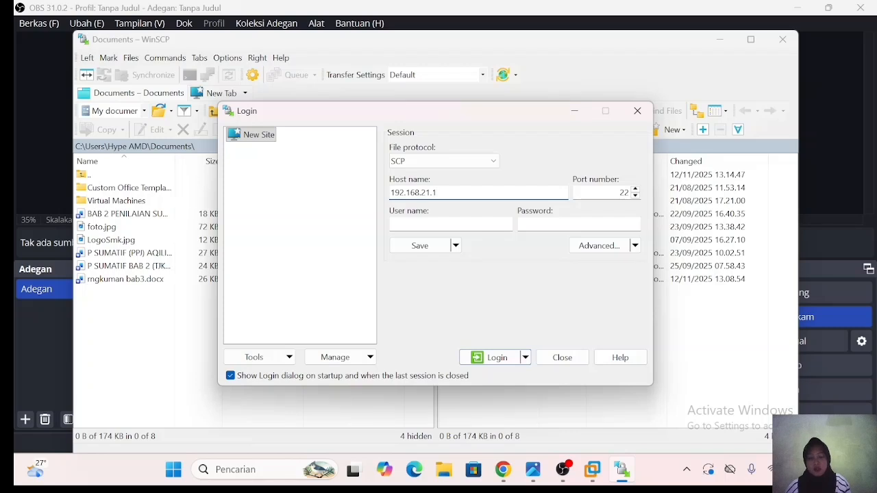
pyautogui.write('39')
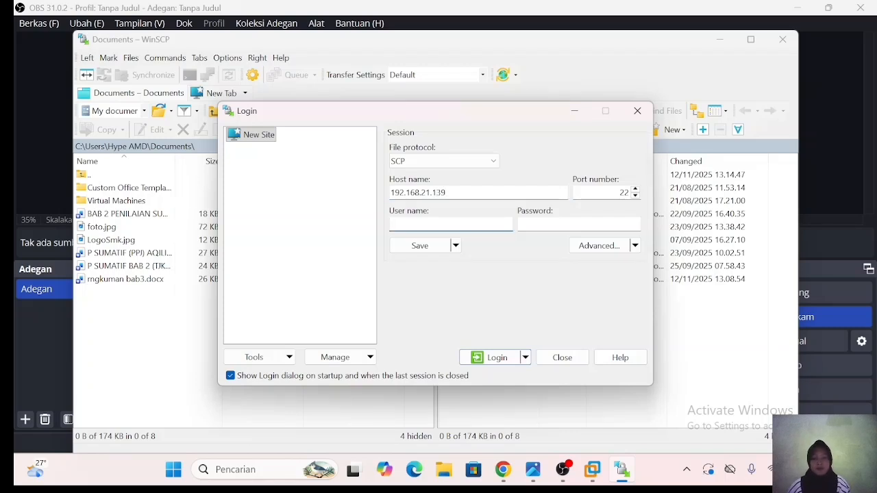
pyautogui.write('root')
pyautogui.press('Tab')
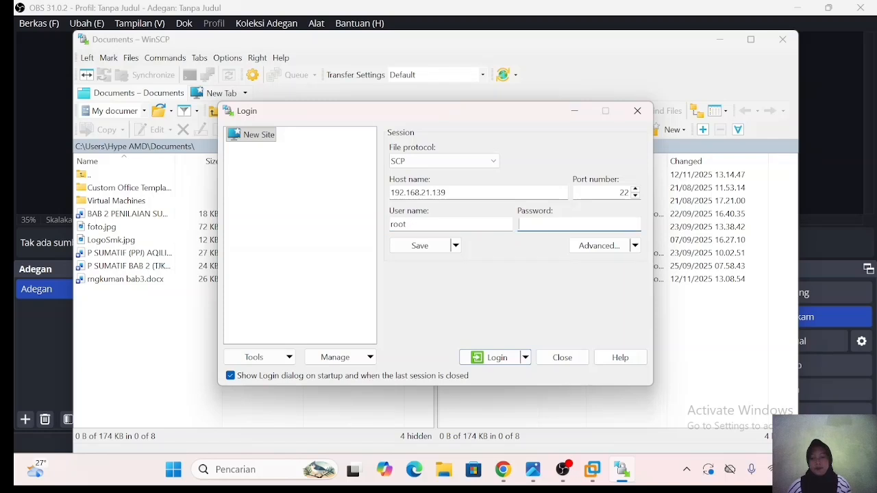
pyautogui.write('12345')
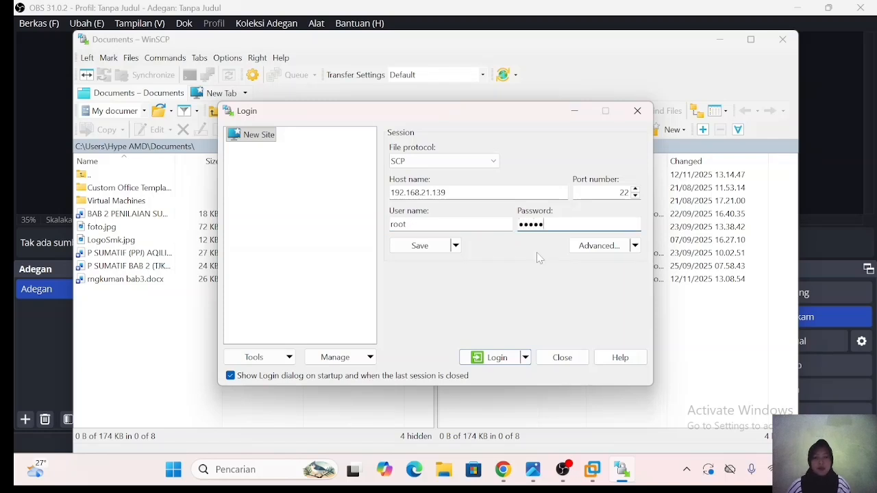
pyautogui.click(495, 361)
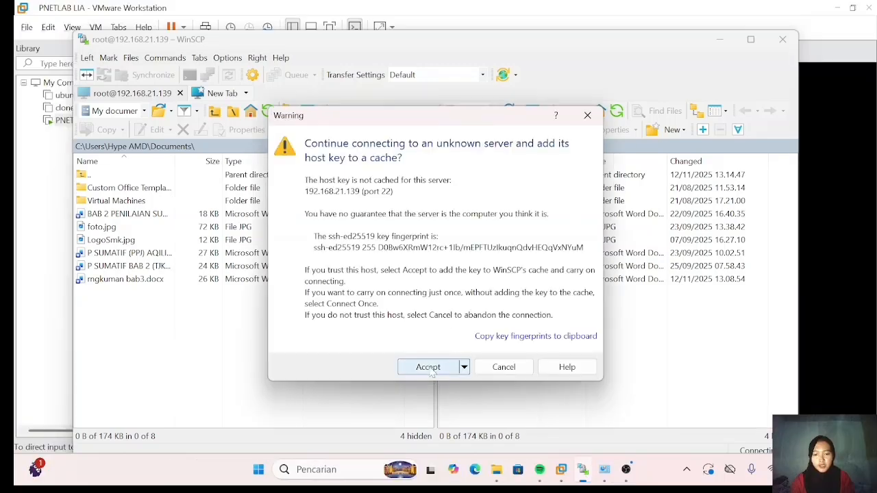
pyautogui.click(429, 368)
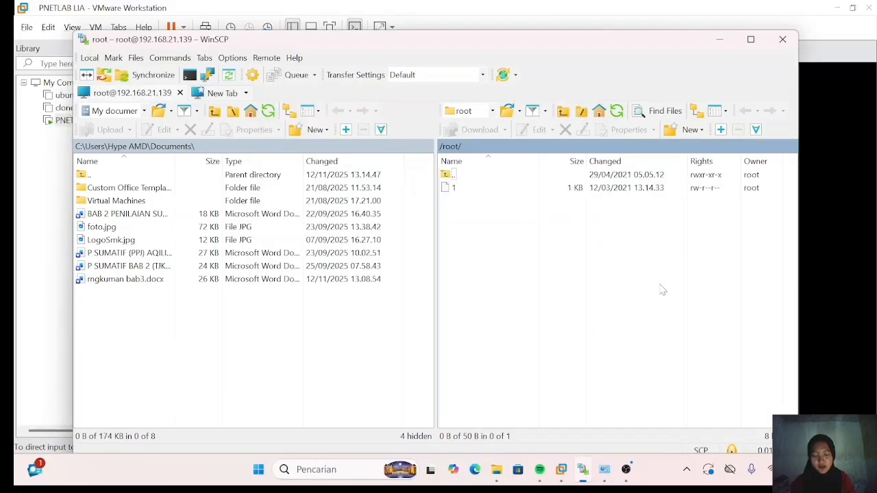
pyautogui.doubleClick(515, 175)
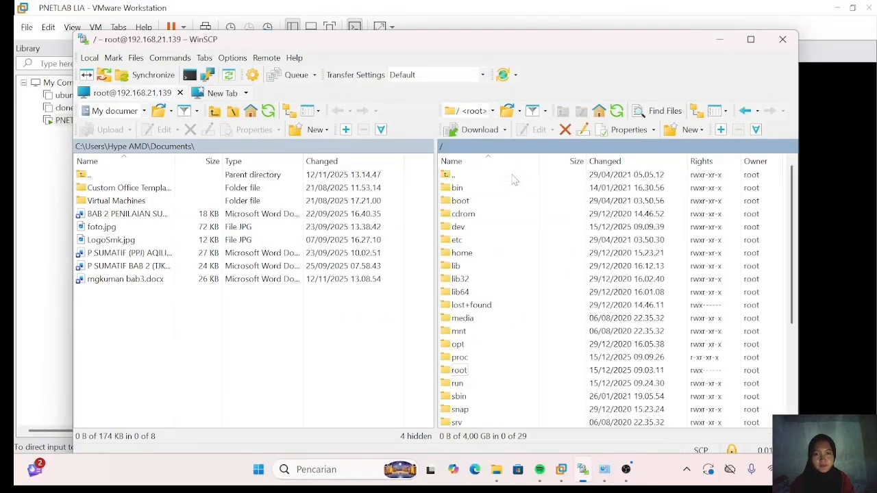
pyautogui.doubleClick(484, 345)
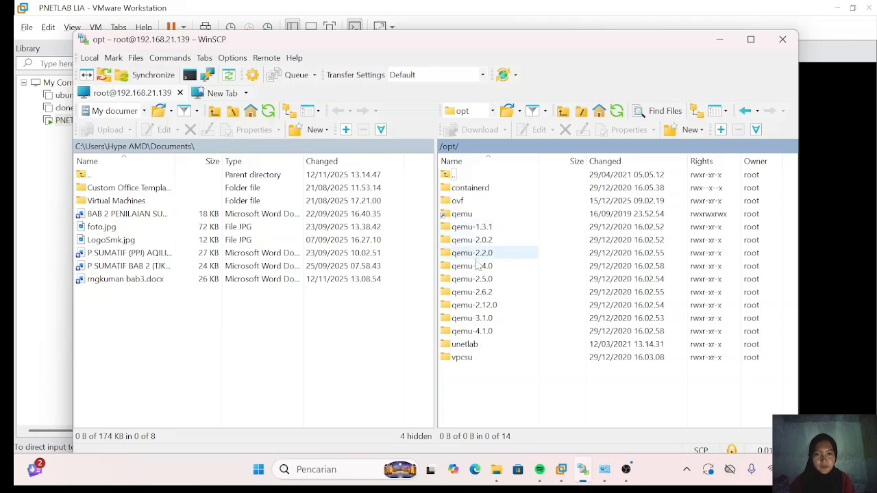
# - Navigate into /opt/unetlab/addons/qemu/ on the server
pyautogui.doubleClick(483, 344)
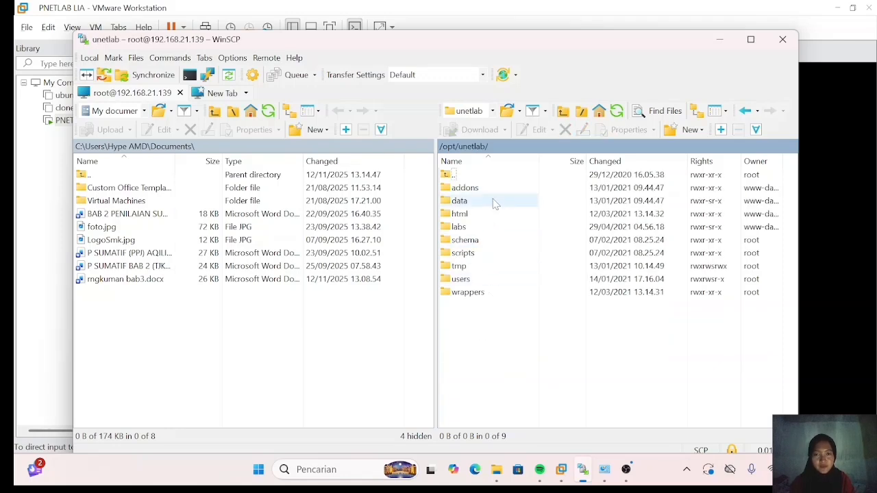
pyautogui.doubleClick(491, 188)
pyautogui.doubleClick(476, 212)
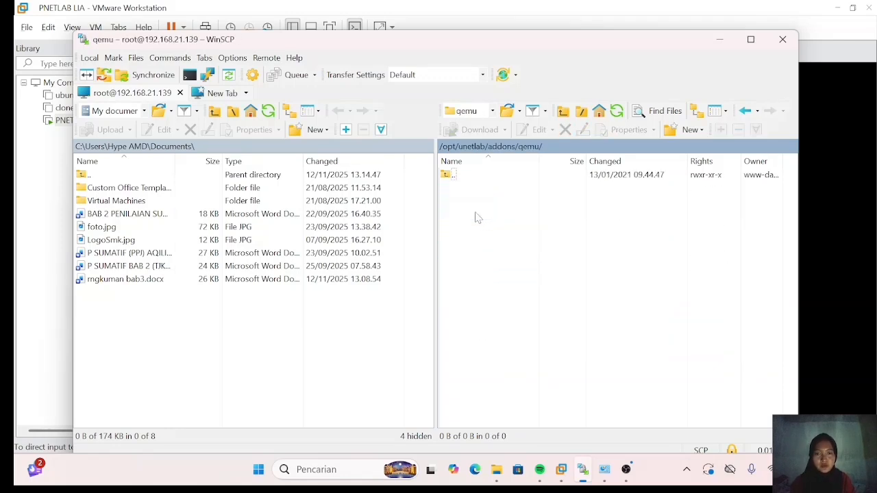
# - Create a new directory named mikrotik-6.48 there and open it
pyautogui.rightClick(493, 249)
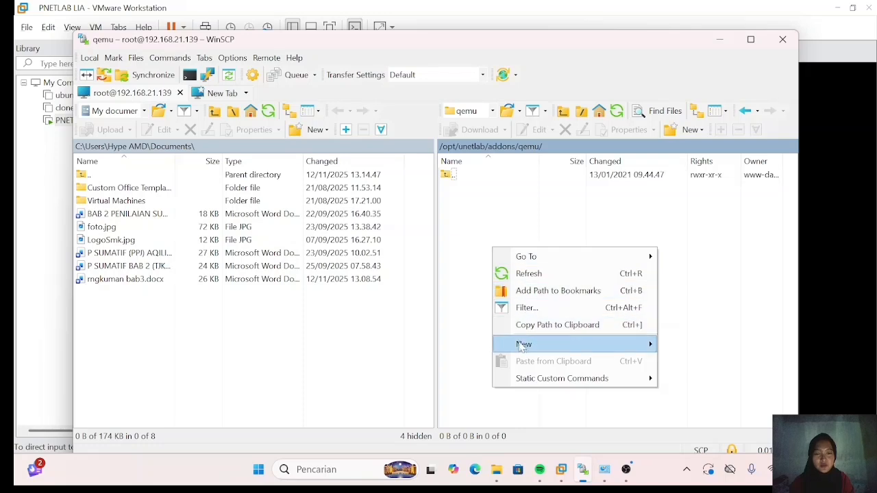
pyautogui.moveTo(522, 344)
pyautogui.click(696, 362)
pyautogui.press('BackSpace')
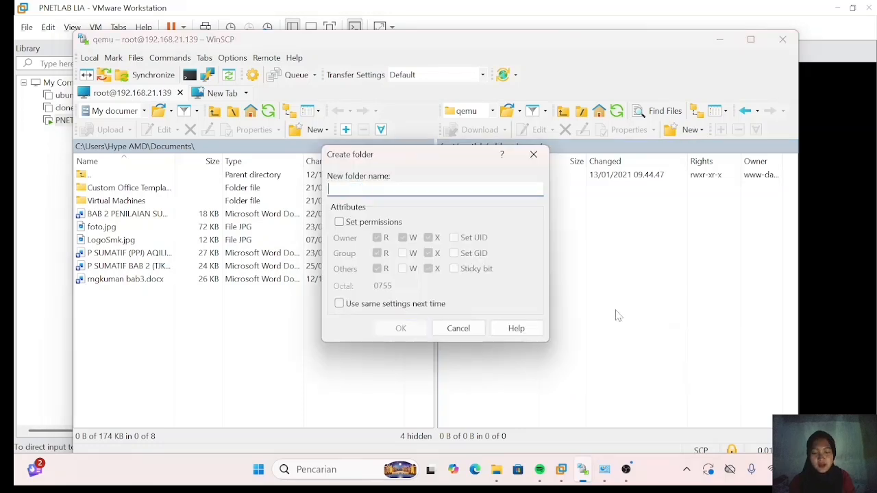
pyautogui.write('mikrotik')
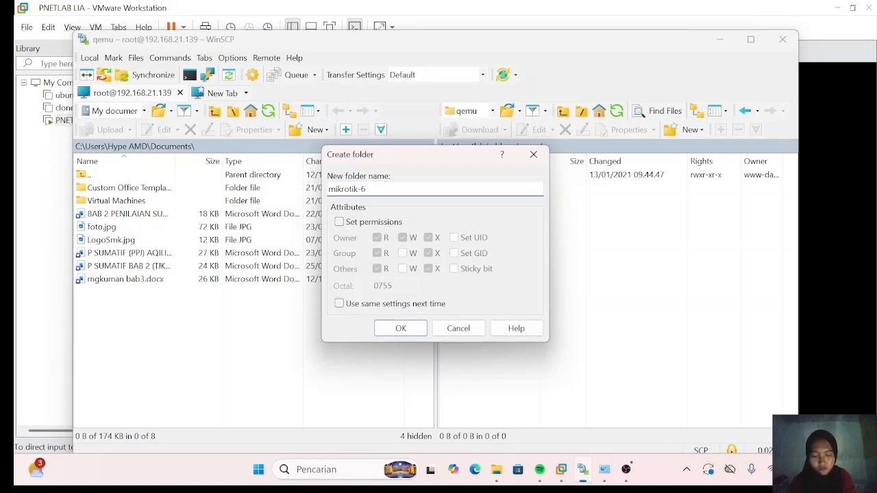
pyautogui.write('-6.48')
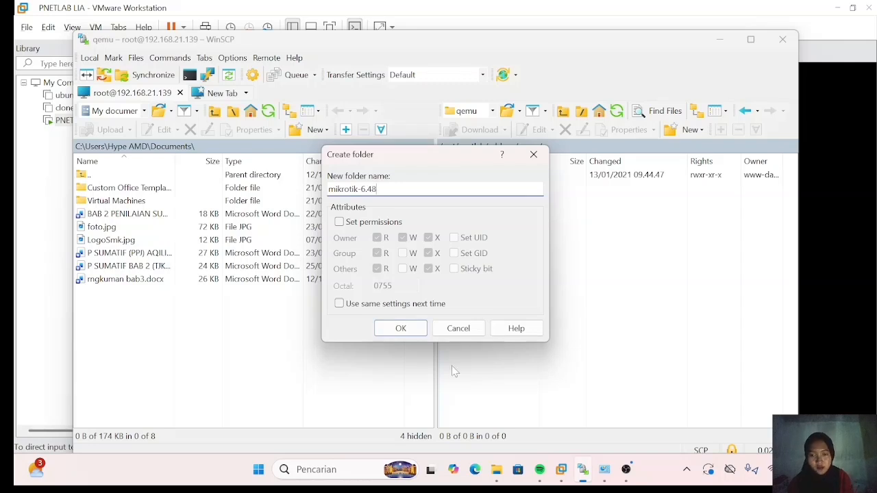
pyautogui.click(410, 328)
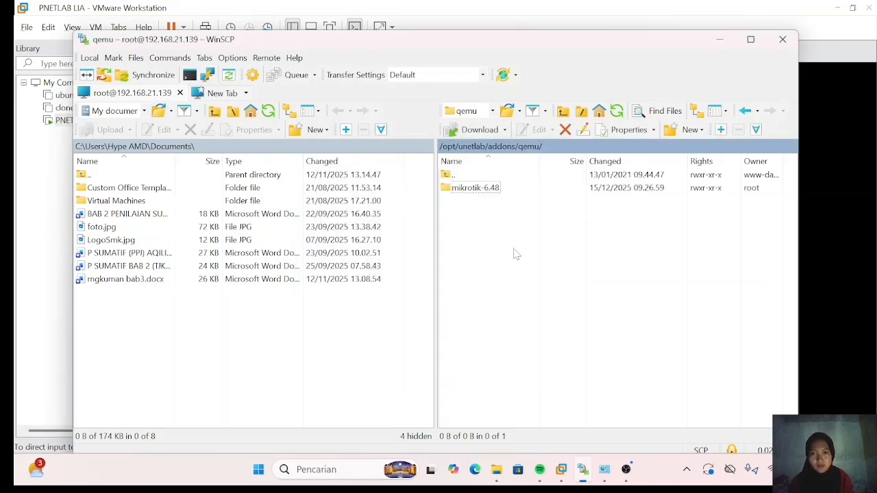
pyautogui.doubleClick(514, 194)
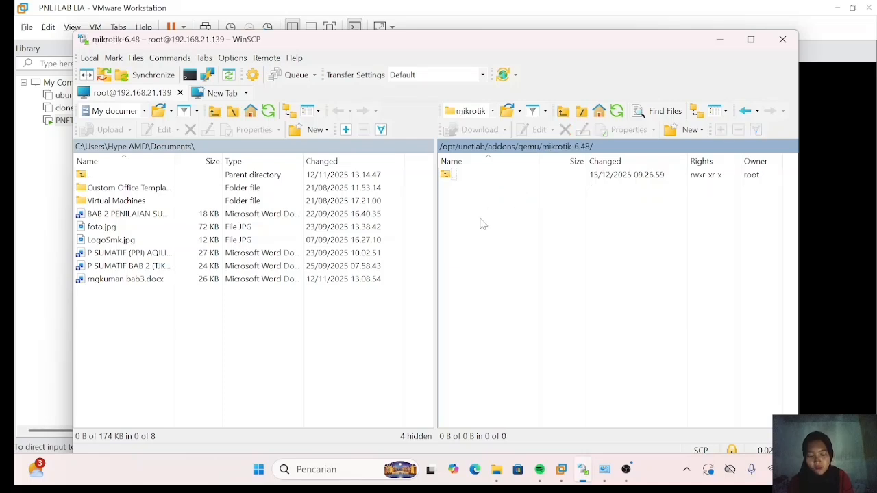
# - Upload the local chr-6.49.8.img into the server's mikrotik-6.48 folder
pyautogui.click(165, 201)
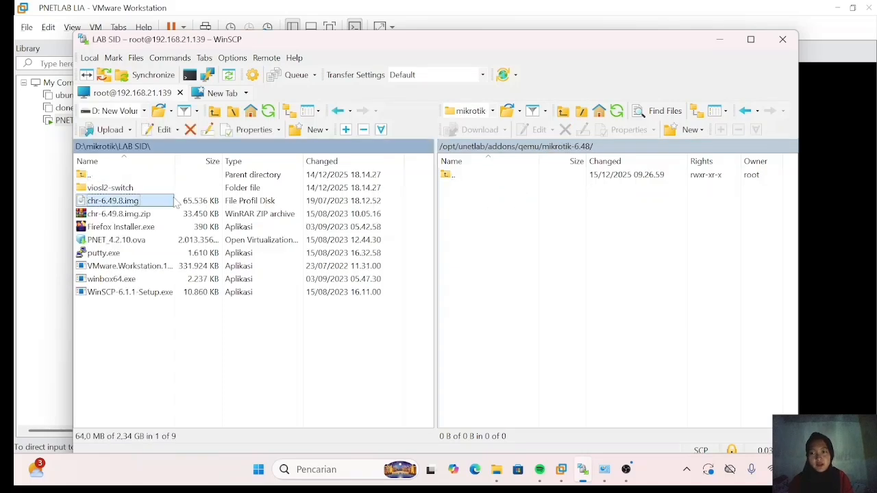
pyautogui.rightClick(158, 199)
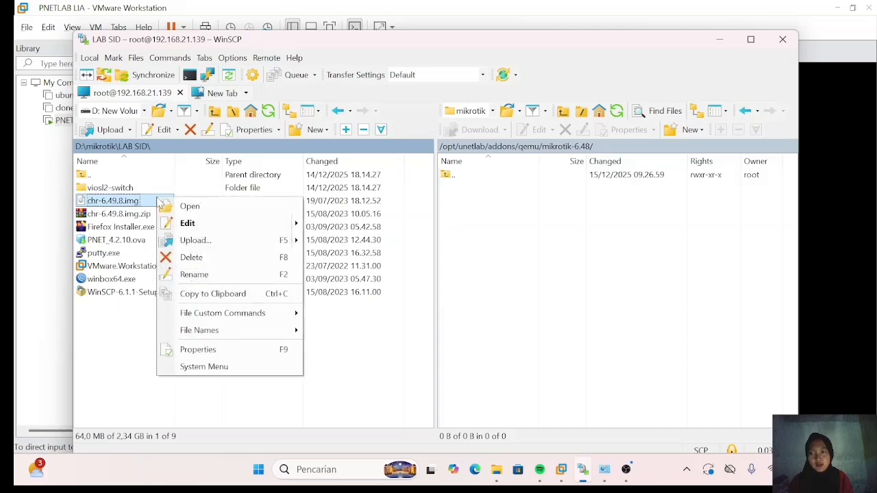
pyautogui.click(196, 246)
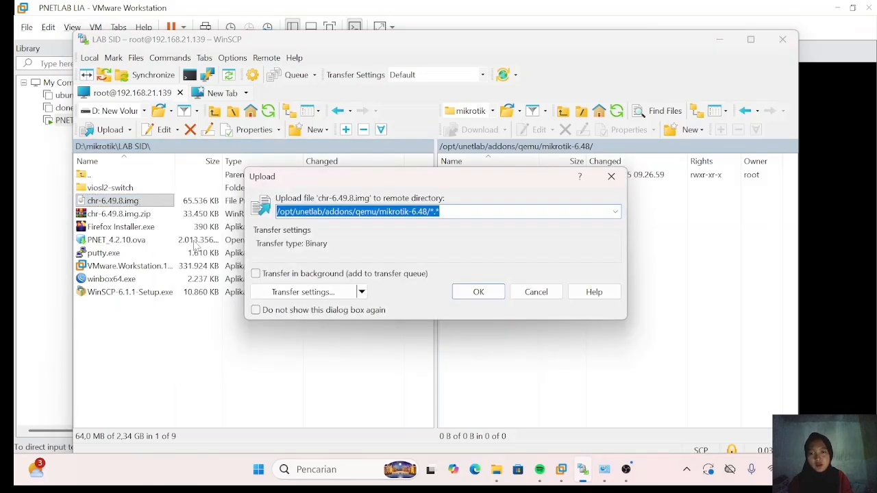
pyautogui.click(481, 293)
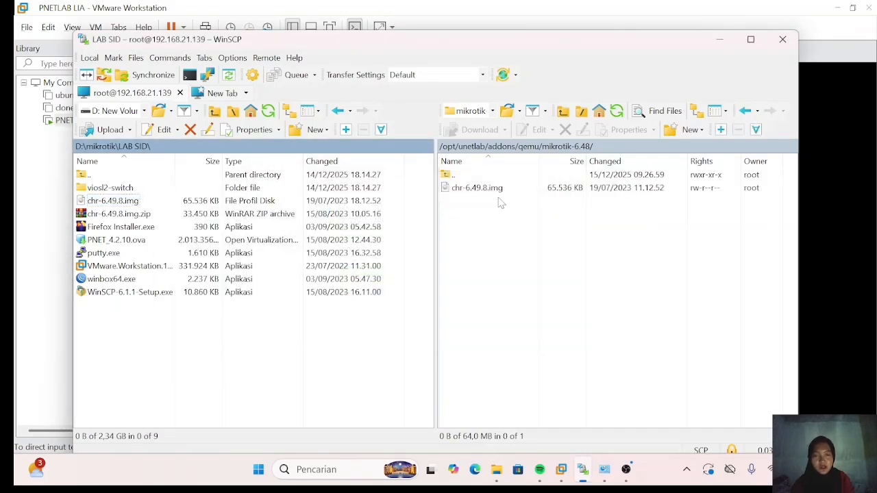
# - Rename the uploaded image to hda.qcow2
pyautogui.rightClick(498, 189)
pyautogui.click(522, 301)
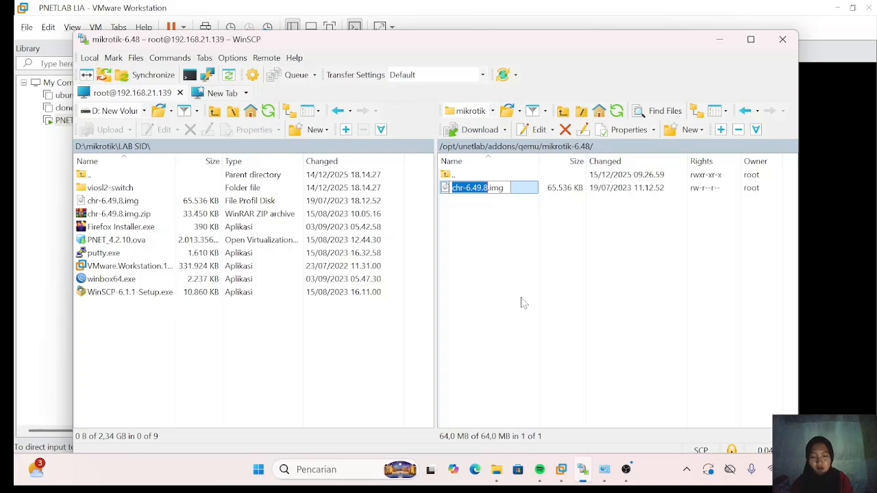
pyautogui.press('BackSpace')
pyautogui.write('hda.')
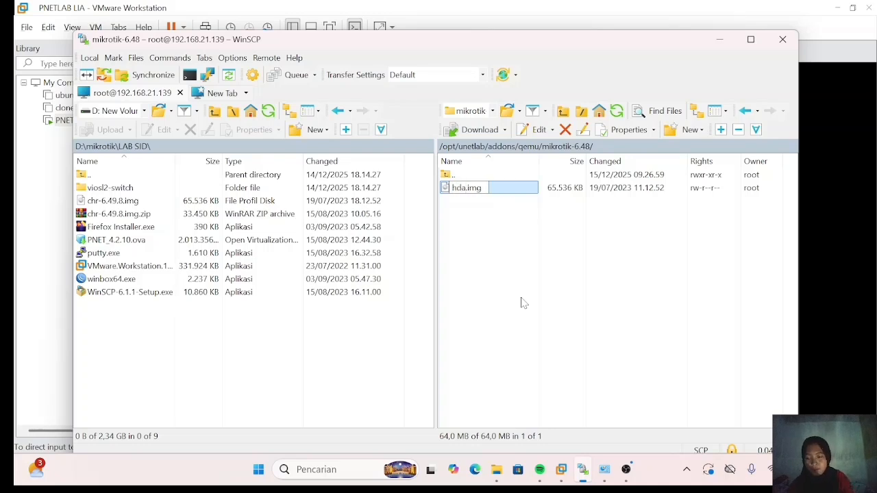
pyautogui.write('qcow2')
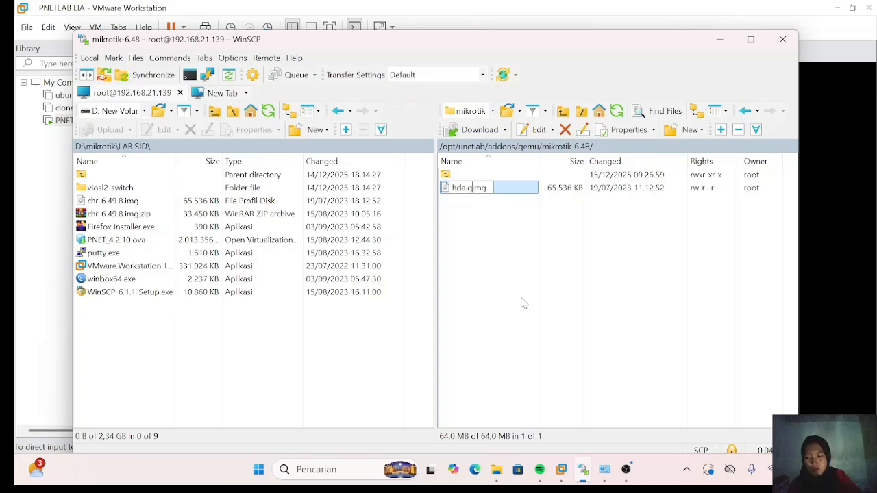
pyautogui.press('Delete')
pyautogui.press('Delete')
pyautogui.press('Delete')
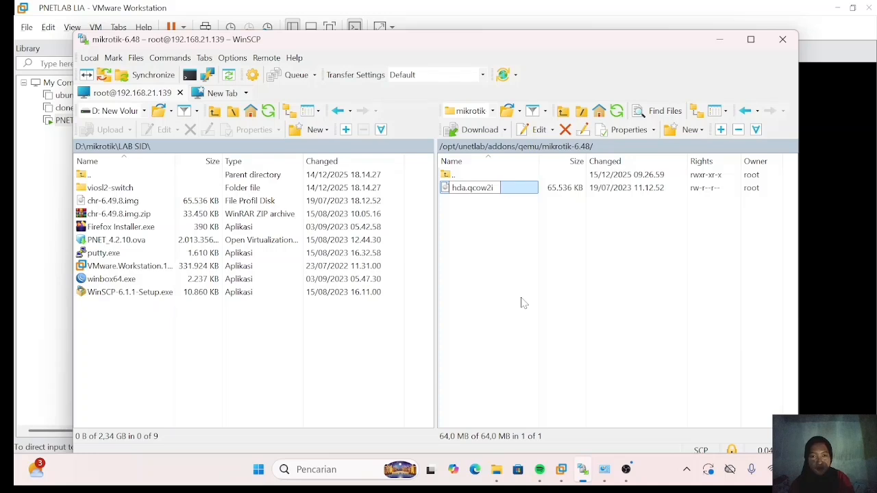
pyautogui.press('Return')
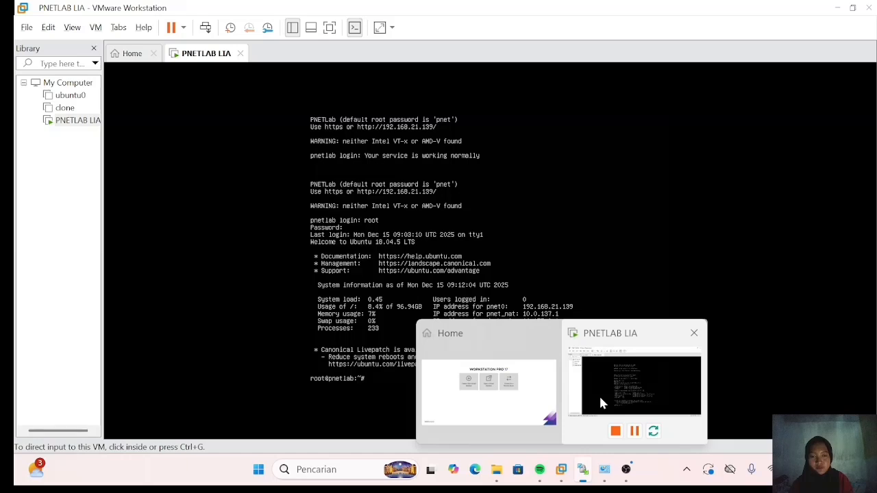
# - Run '/opt/unetlab/wrappers/unl_wrapeer -a fixpermissions' in the PNETLab root console
pyautogui.press('Return')
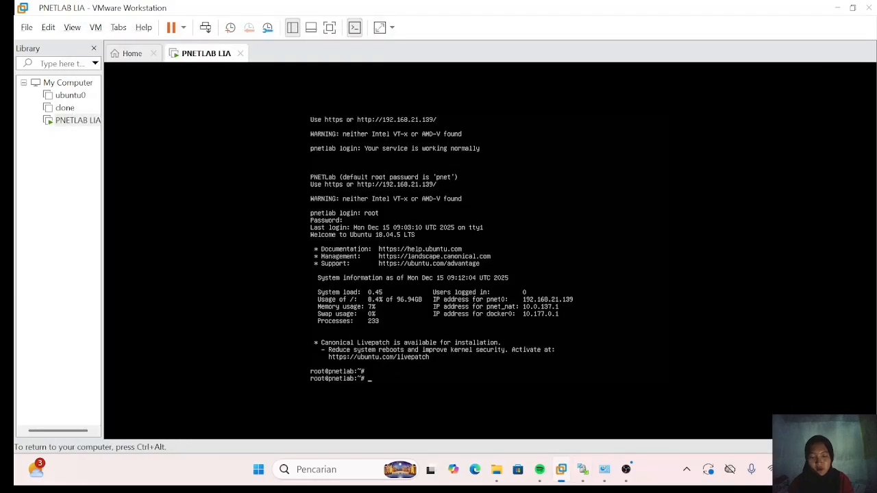
pyautogui.write('/o')
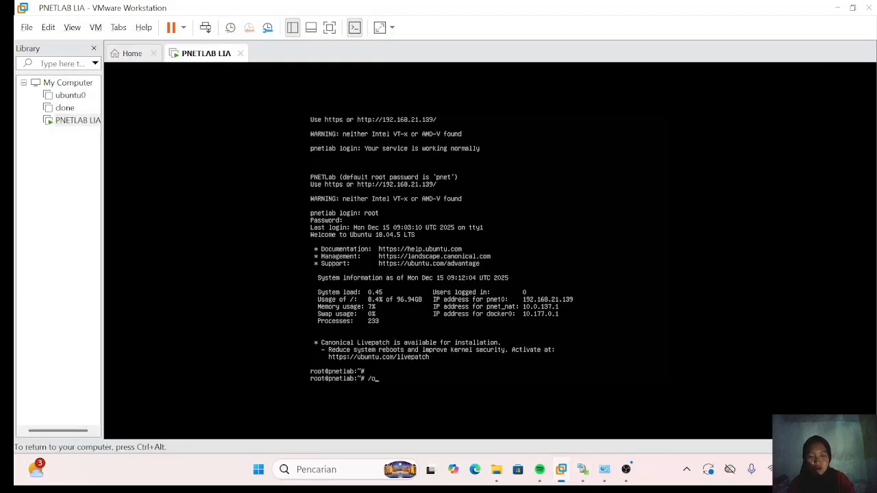
pyautogui.write('pt/unetlab/wra')
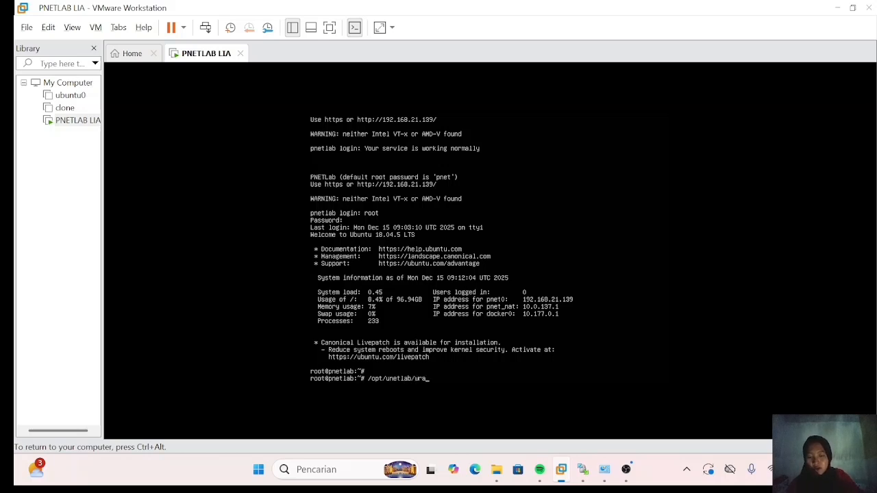
pyautogui.write('ppers/un')
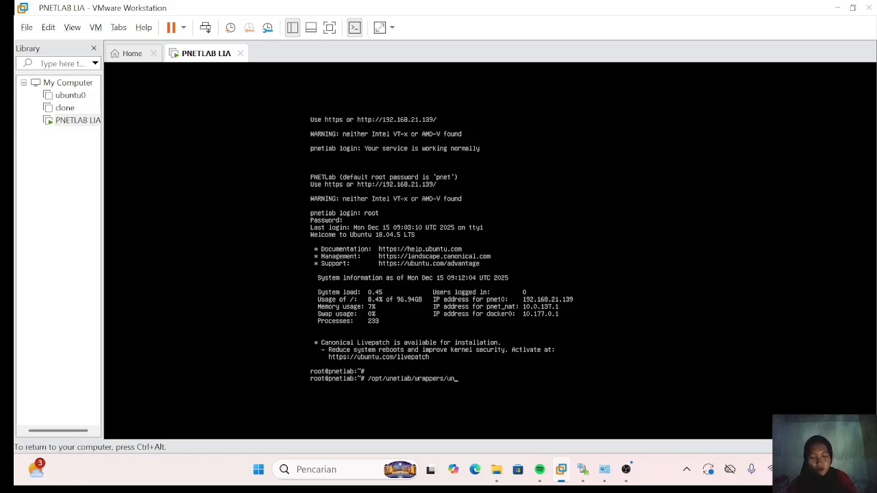
pyautogui.write('l_wr')
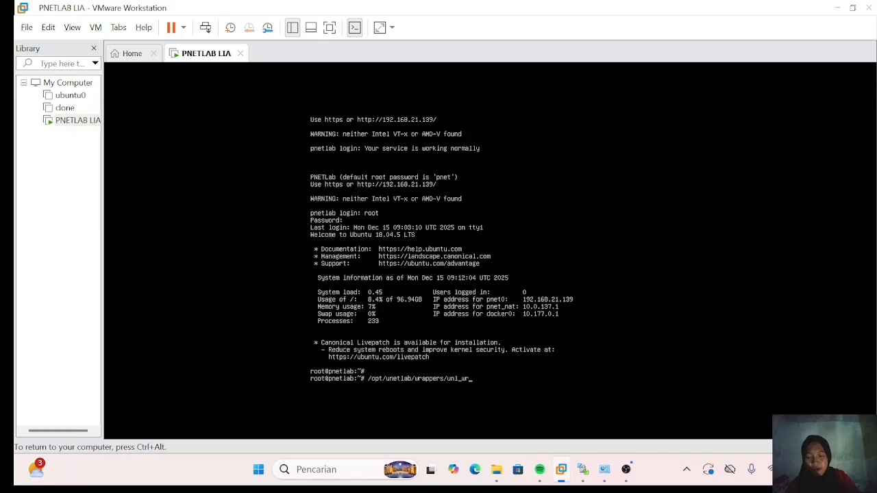
pyautogui.write('apeer')
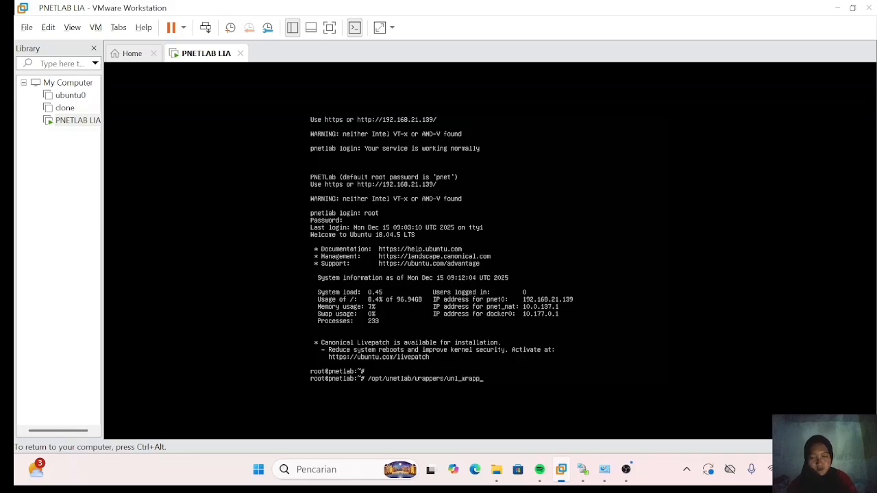
pyautogui.write(' -a fixpermission')
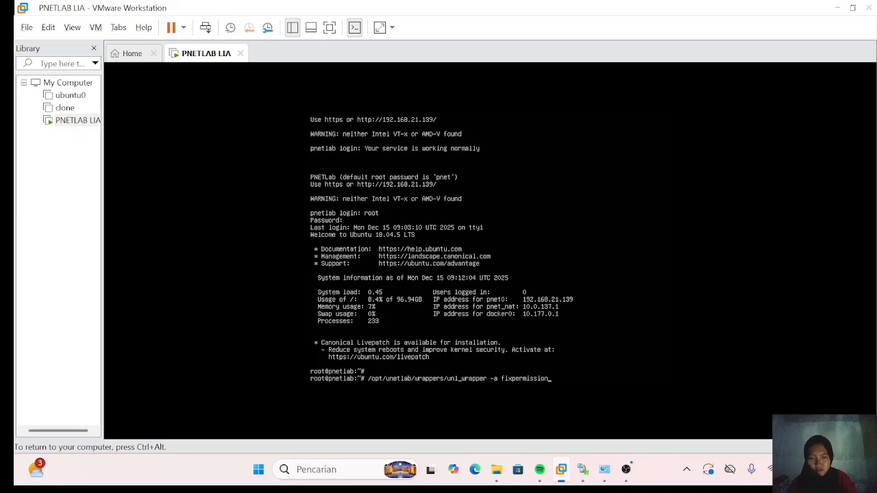
pyautogui.write('s')
pyautogui.press('Return')
pyautogui.hotkey('ctrl', 'alt')
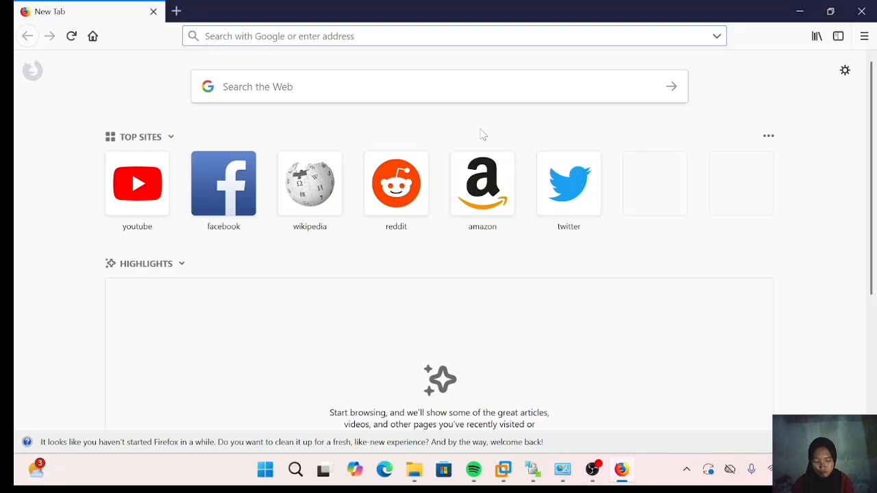
# - Load 192.168.21.139 in Firefox to reach the PNETLab 4.2.10 login page
pyautogui.click(504, 469)
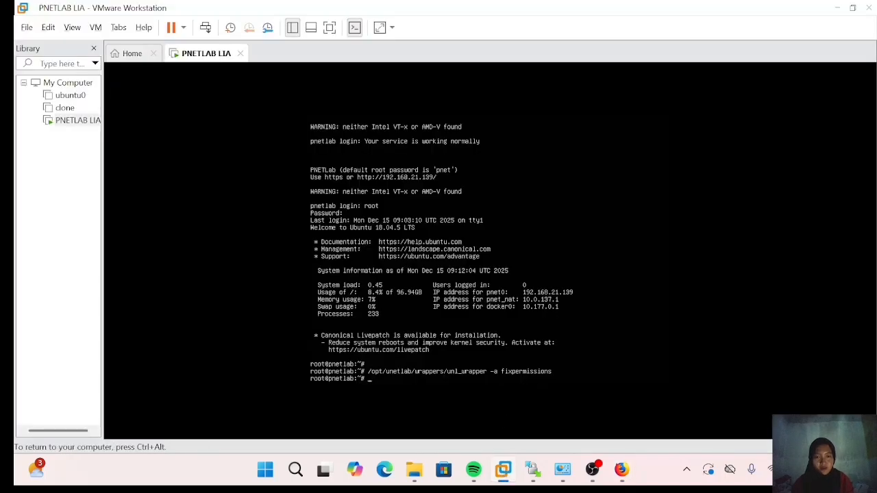
pyautogui.click(622, 470)
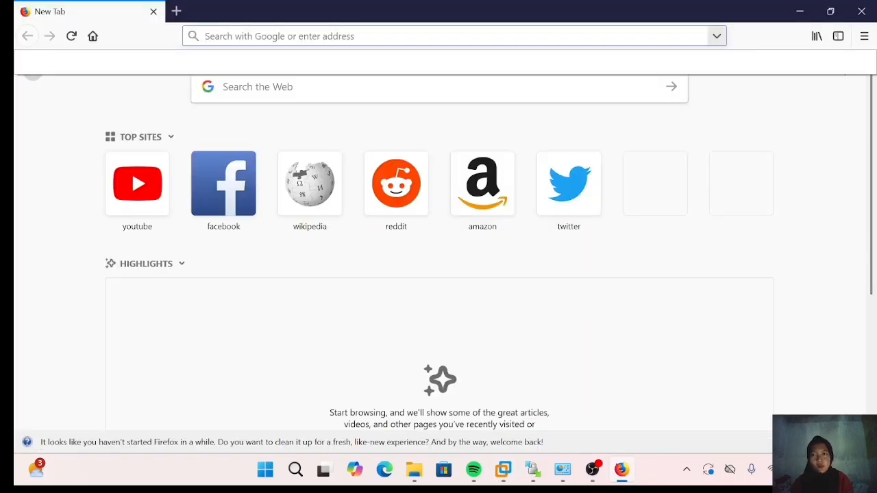
pyautogui.write('192.16')
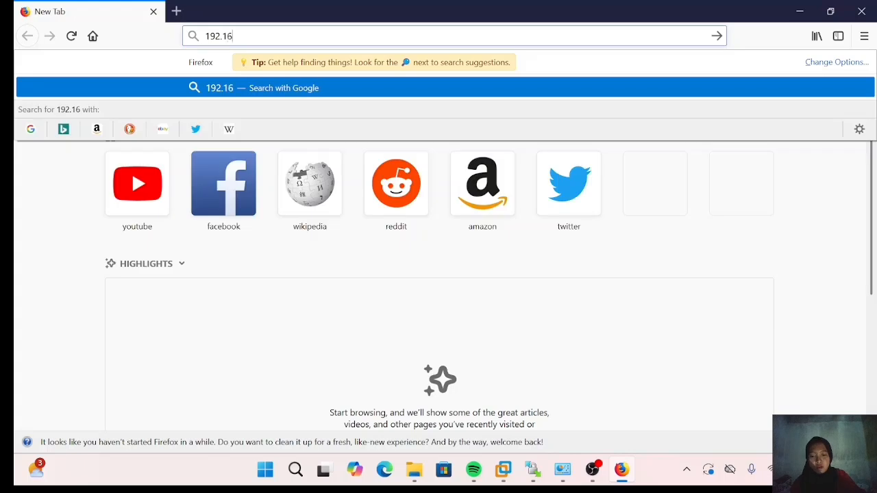
pyautogui.write('8.21')
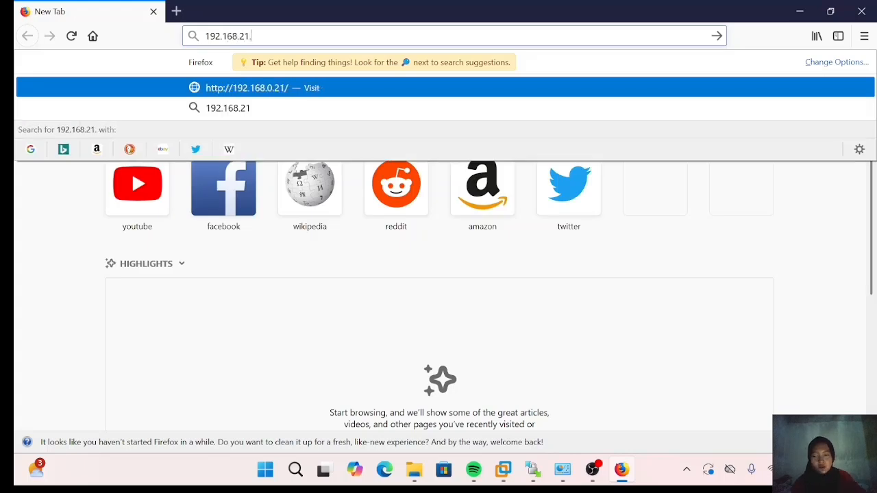
pyautogui.write('.139')
pyautogui.click(504, 470)
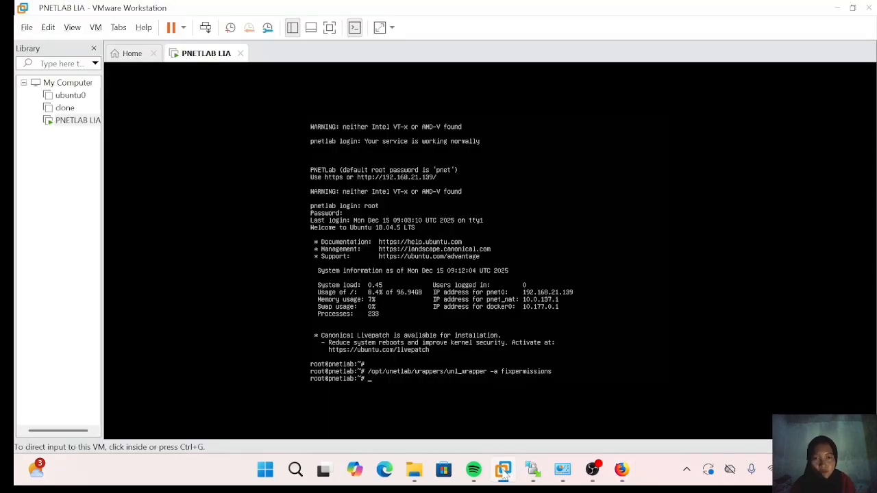
pyautogui.click(621, 469)
pyautogui.press('Return')
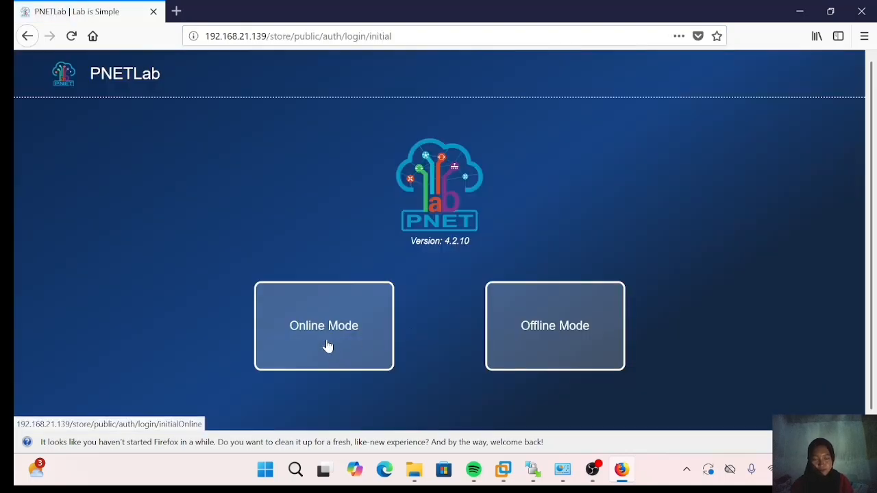
# - Sign in through Online Mode and add a new lab named 'BELAJAR MIKROTIK DASAR'
pyautogui.click(327, 326)
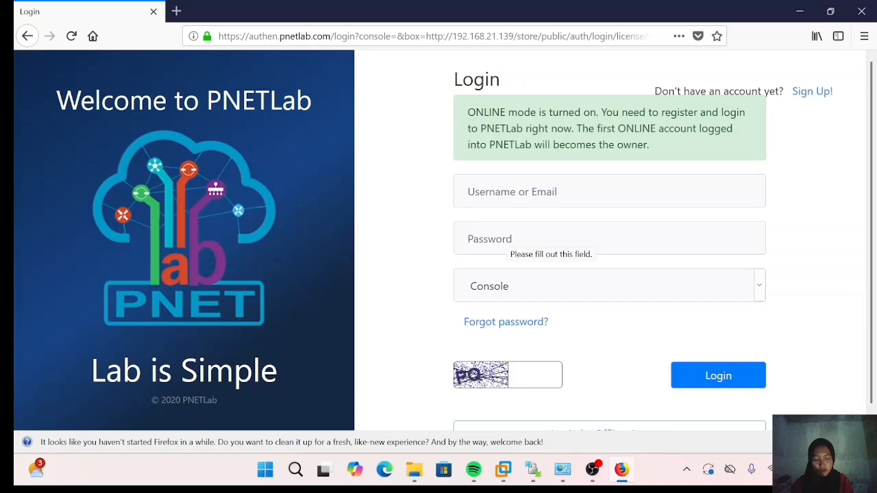
pyautogui.click(512, 194)
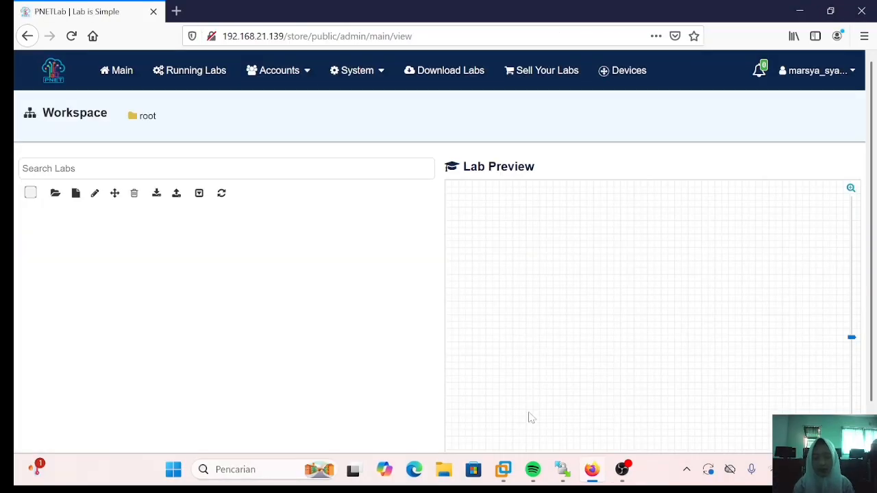
pyautogui.click(76, 194)
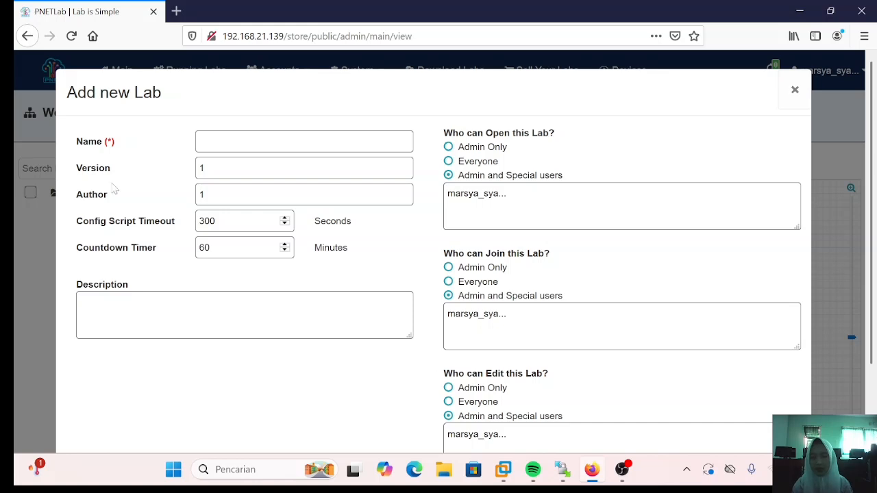
pyautogui.write('BELAJAR')
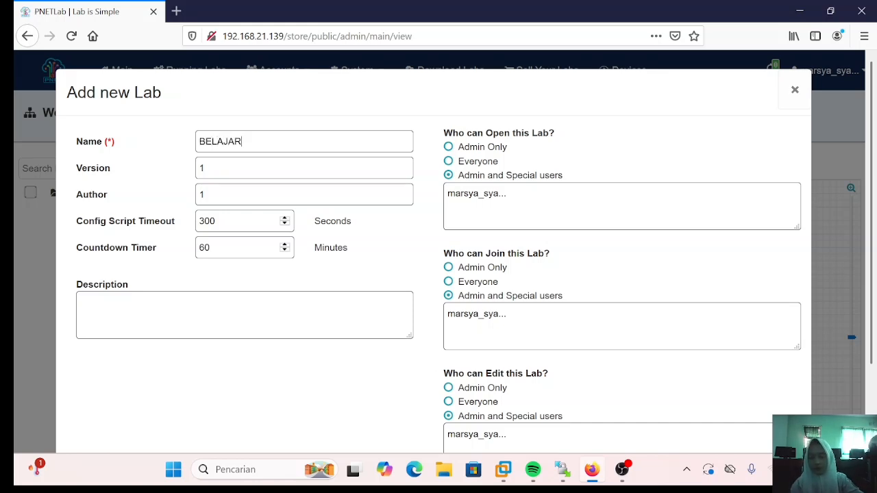
pyautogui.write(' MIKR')
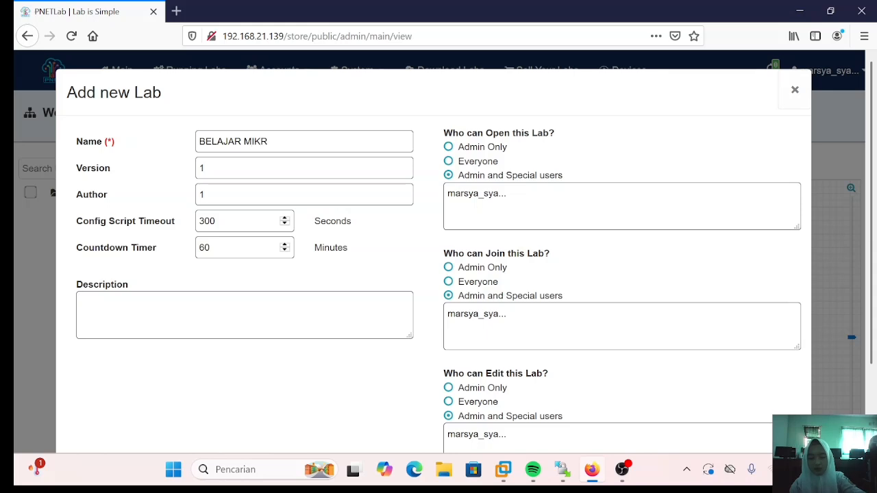
pyautogui.write('OTIK DASAR')
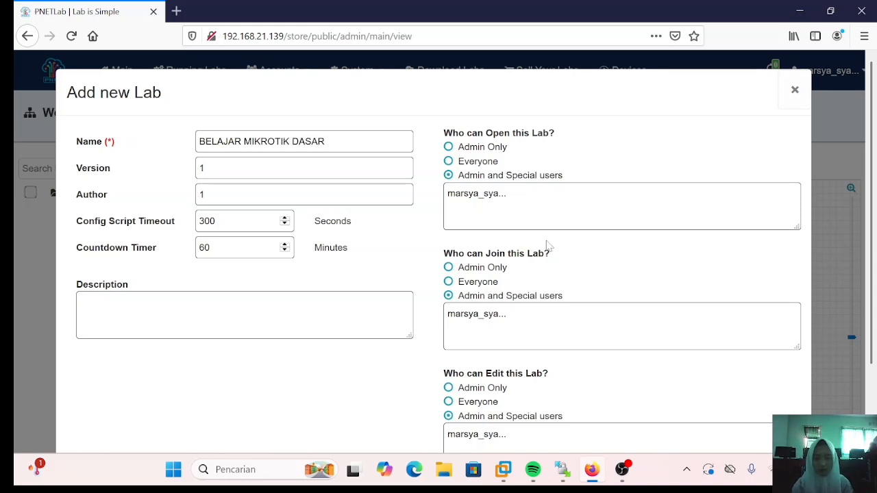
pyautogui.scroll(-2, 547, 248)
pyautogui.click(773, 411)
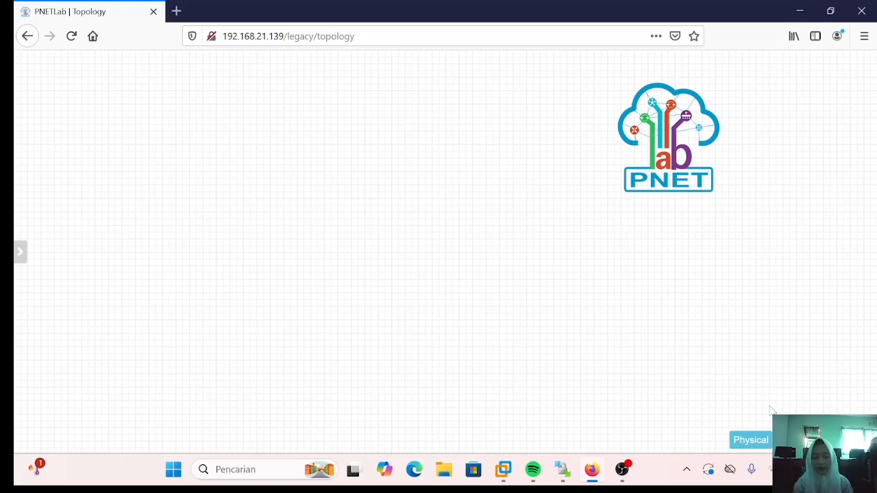
# - Add a MikroTik RouterOS node named Mikrotik to the canvas with the Qemu Options field emptied
pyautogui.rightClick(470, 193)
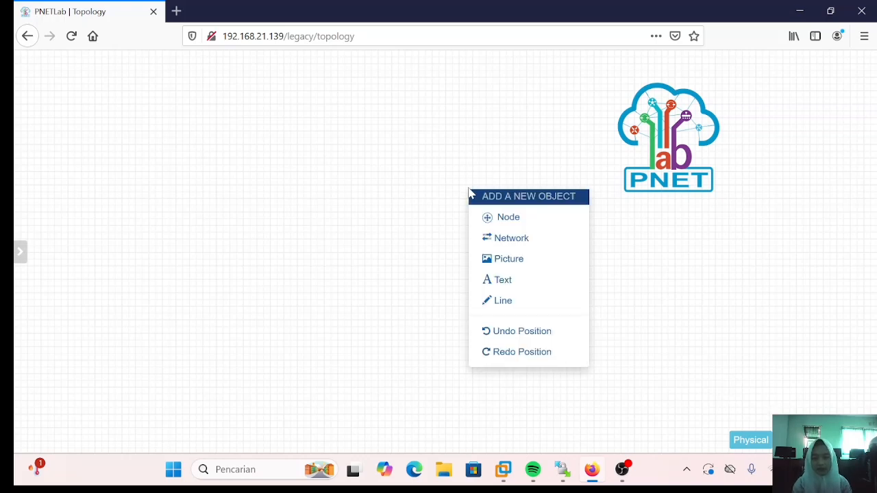
pyautogui.click(506, 218)
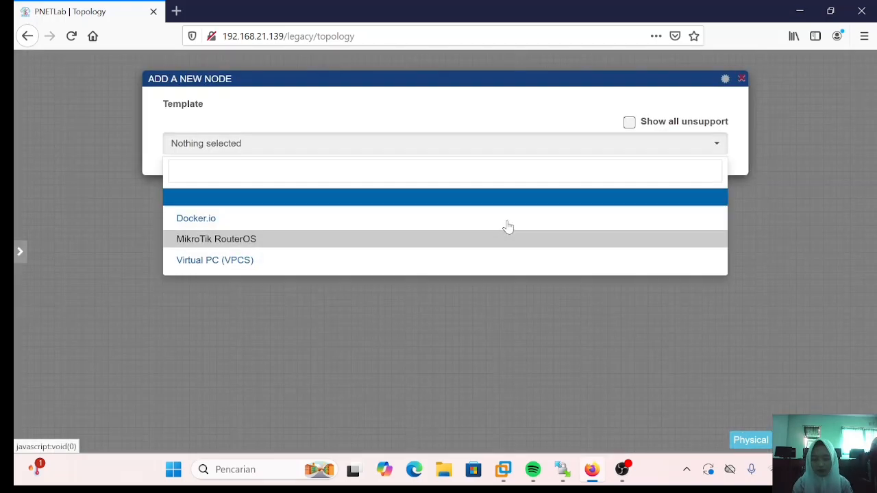
pyautogui.click(469, 247)
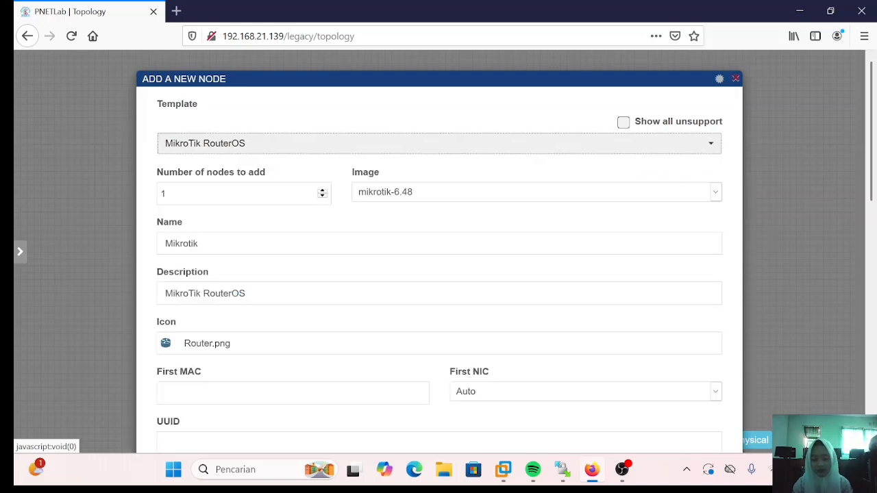
pyautogui.scroll(-10, 438, 253)
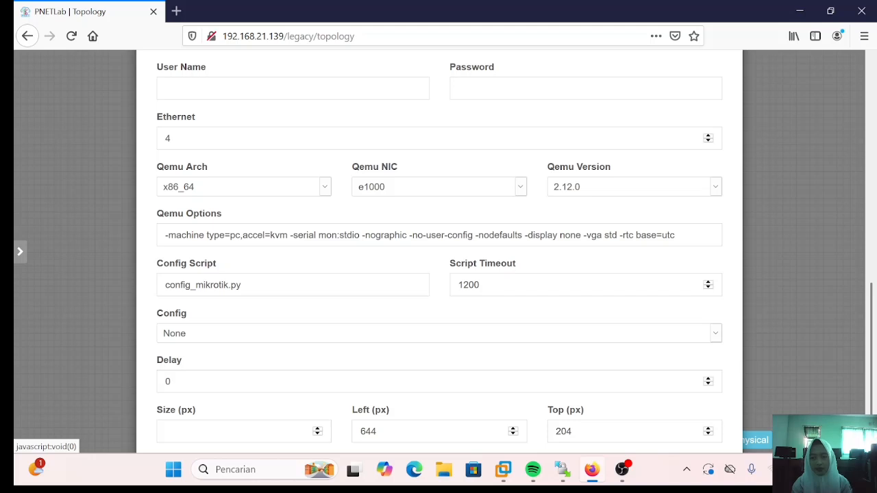
pyautogui.moveTo(165, 235); pyautogui.dragTo(676, 235)
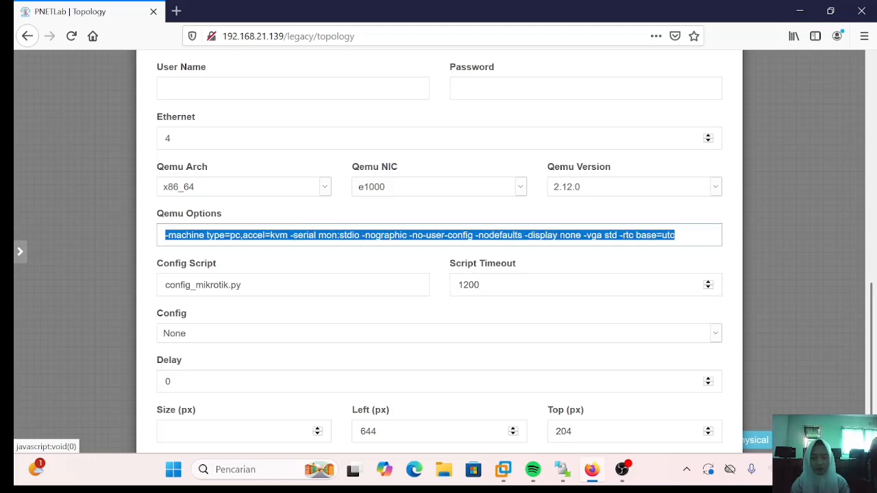
pyautogui.press('BackSpace')
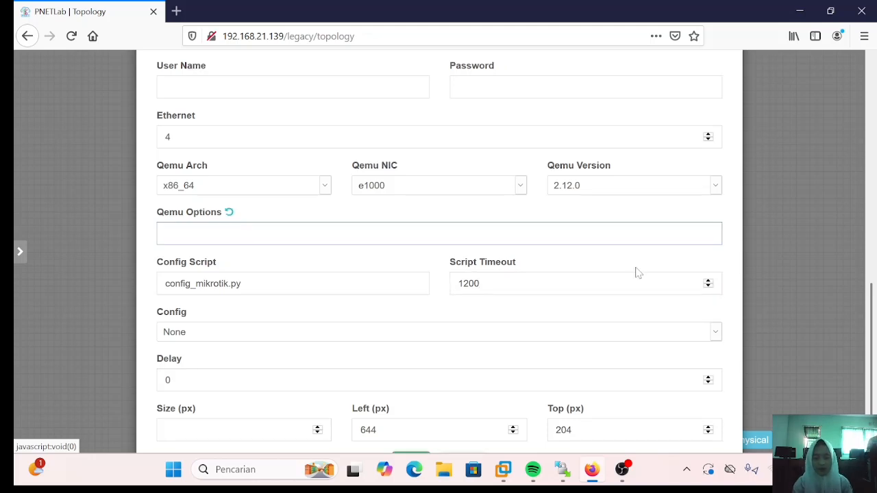
pyautogui.scroll(-2, 617, 284)
pyautogui.click(406, 414)
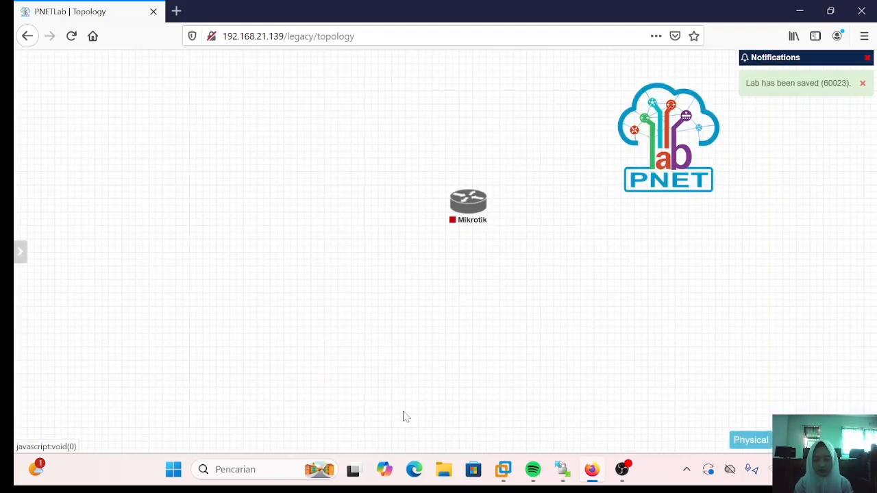
# - Add a network named ISP of type Management(Cloud0) beside the Mikrotik node
pyautogui.rightClick(522, 220)
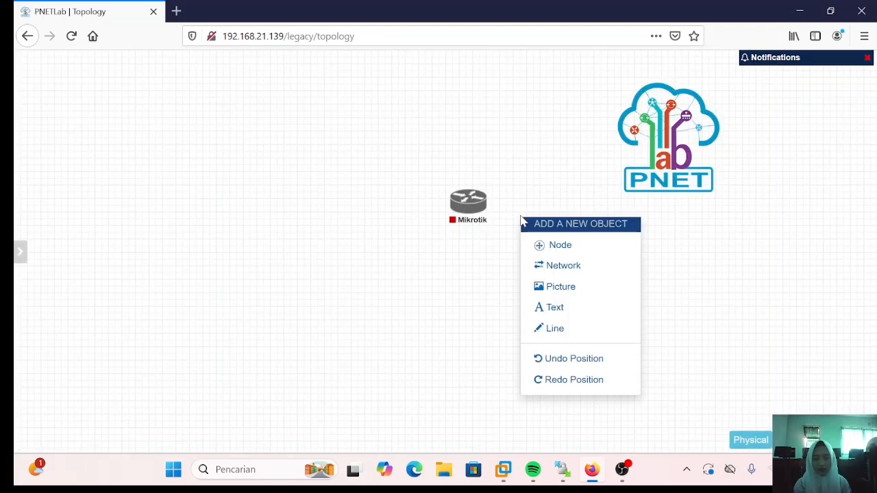
pyautogui.click(538, 265)
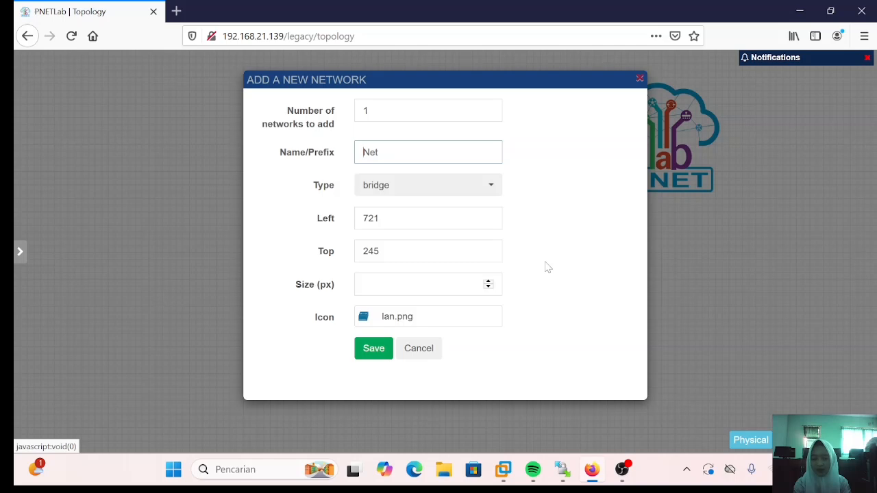
pyautogui.write('ISP')
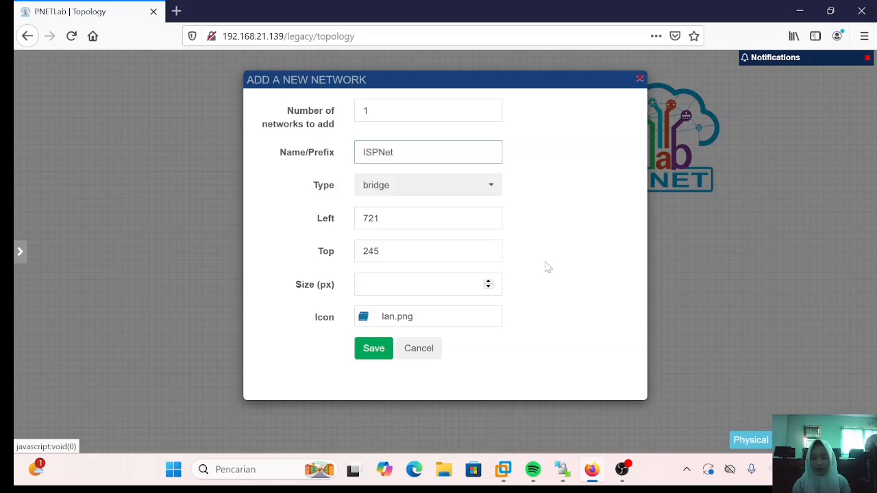
pyautogui.press('BackSpace')
pyautogui.press('BackSpace')
pyautogui.press('BackSpace')
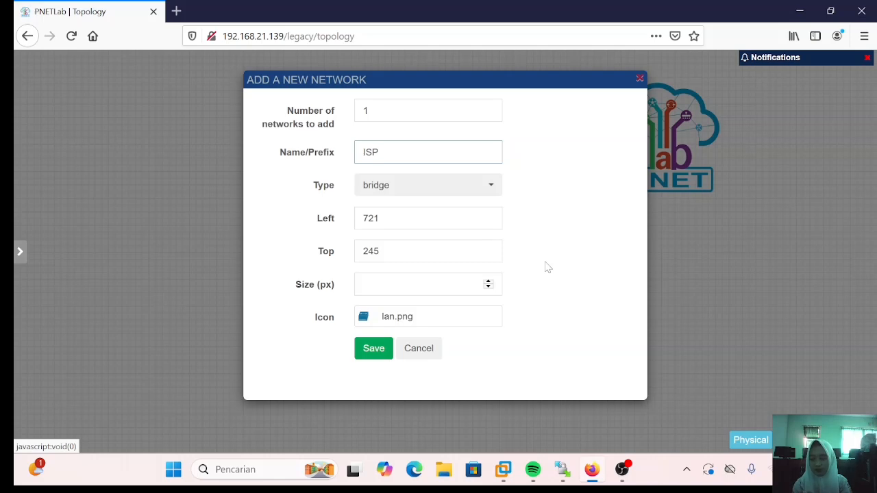
pyautogui.click(486, 194)
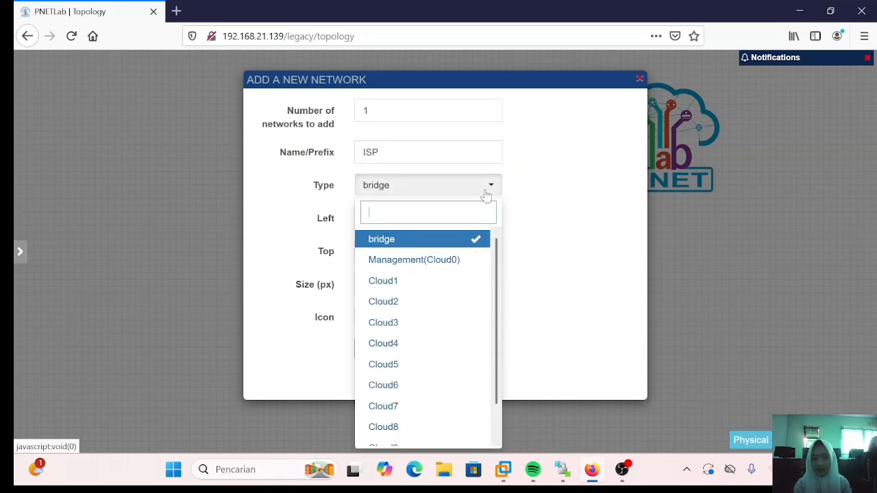
pyautogui.click(453, 262)
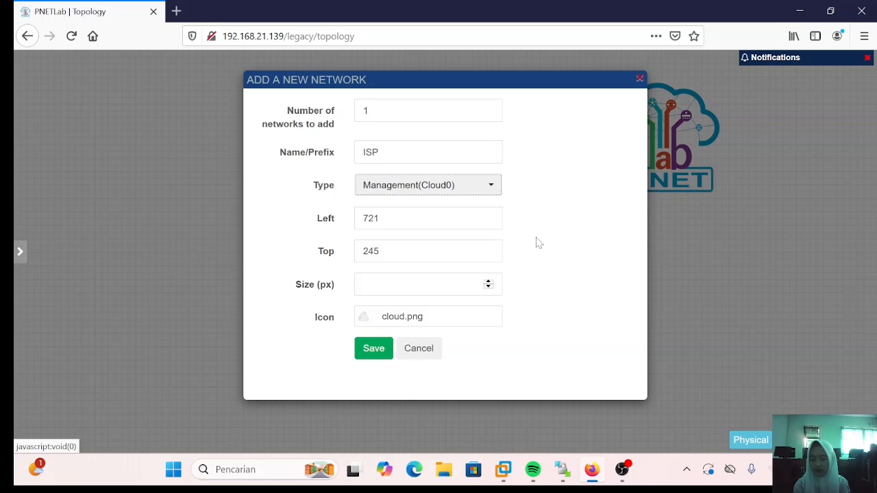
pyautogui.click(365, 351)
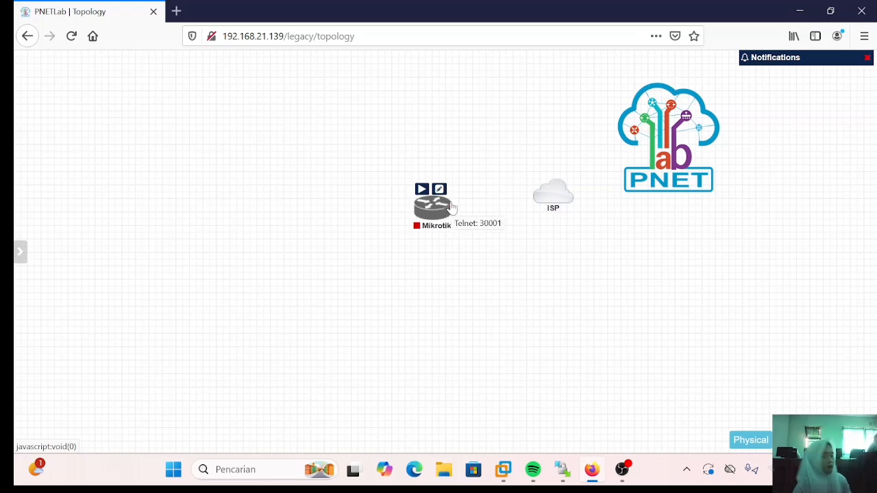
# - Connect the Mikrotik node to the ISP cloud on interface eth1
pyautogui.moveTo(453, 208); pyautogui.dragTo(555, 192)
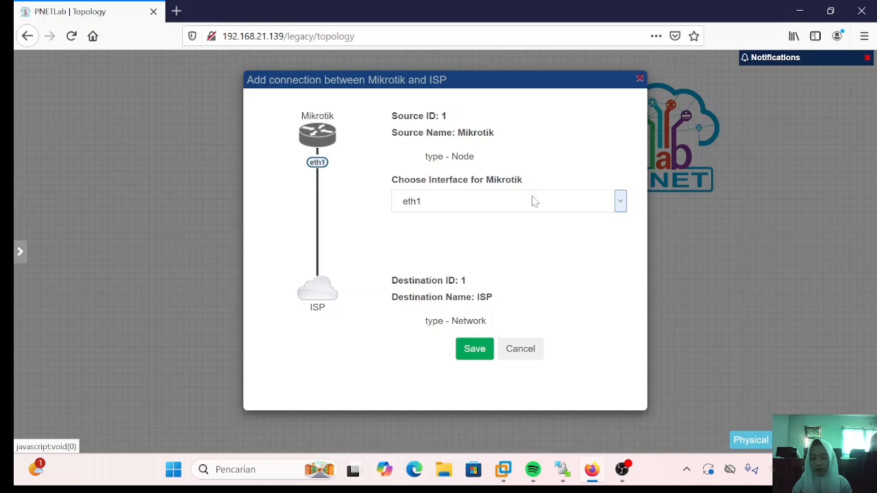
pyautogui.click(476, 349)
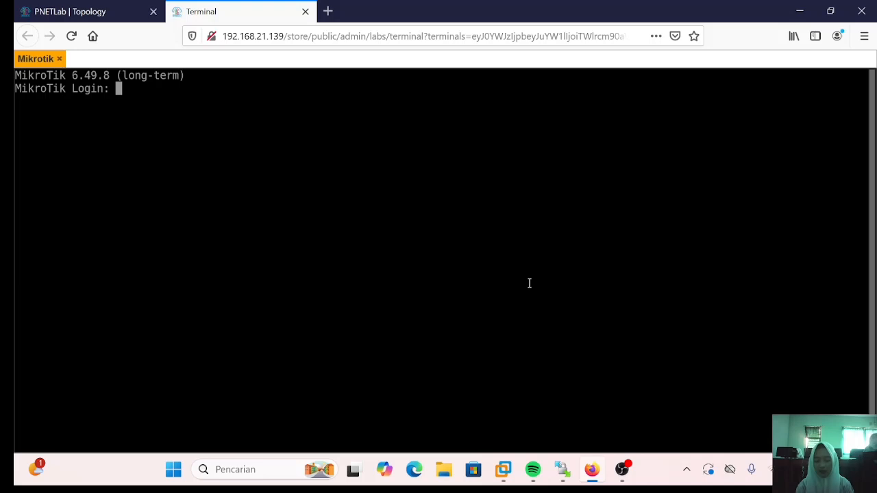
# - Log in to the Mikrotik console as admin with an empty password and skip past the license text
pyautogui.write('admin')
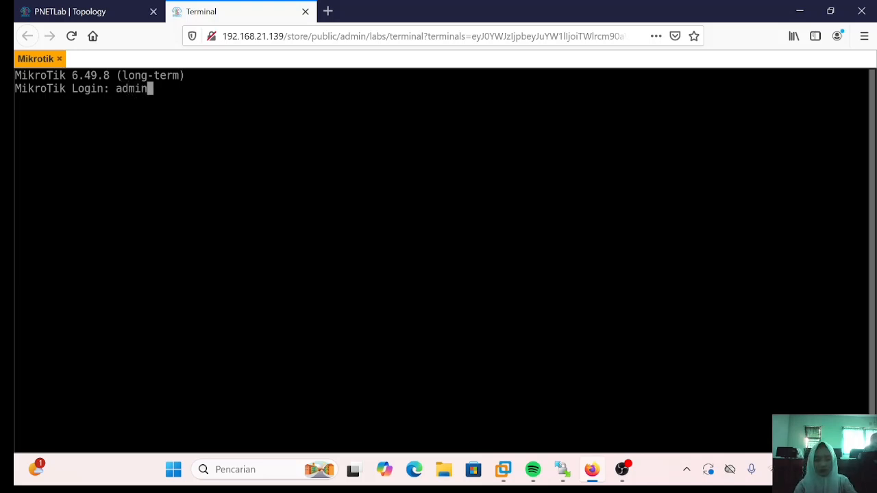
pyautogui.press('Return')
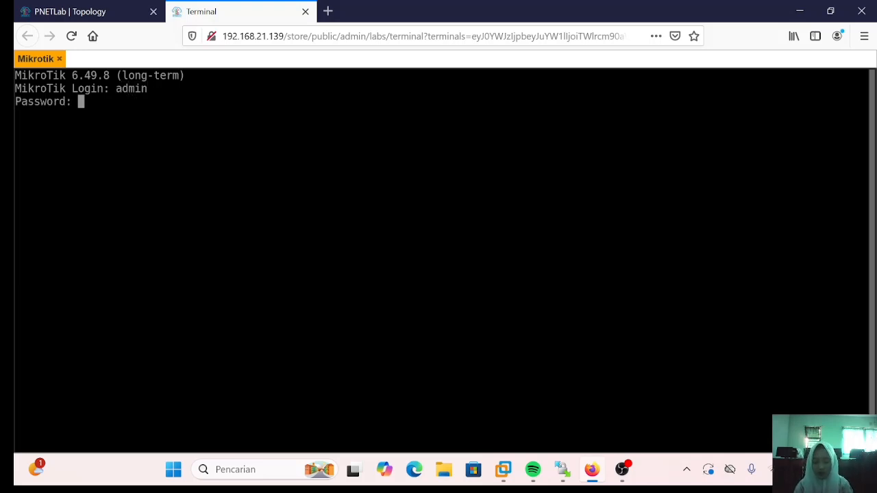
pyautogui.press('Return')
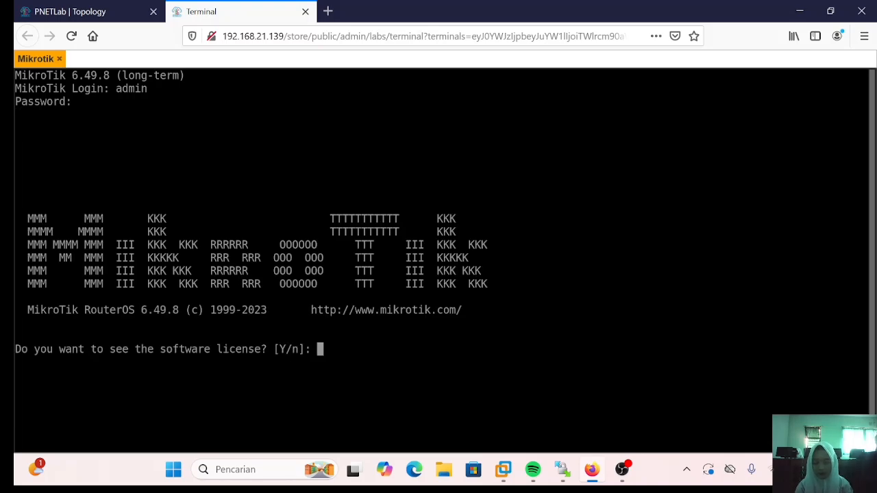
pyautogui.write('y')
pyautogui.press('Return')
pyautogui.press('q')
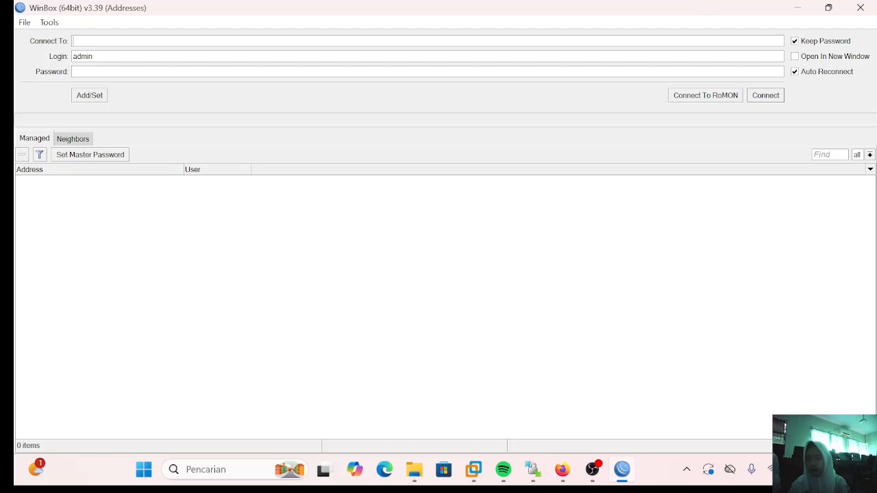
# - Try 192.168.21.139, then refresh Neighbors and connect to the CHR at MAC 50:2A:A4:00:01:00
pyautogui.write('192.1')
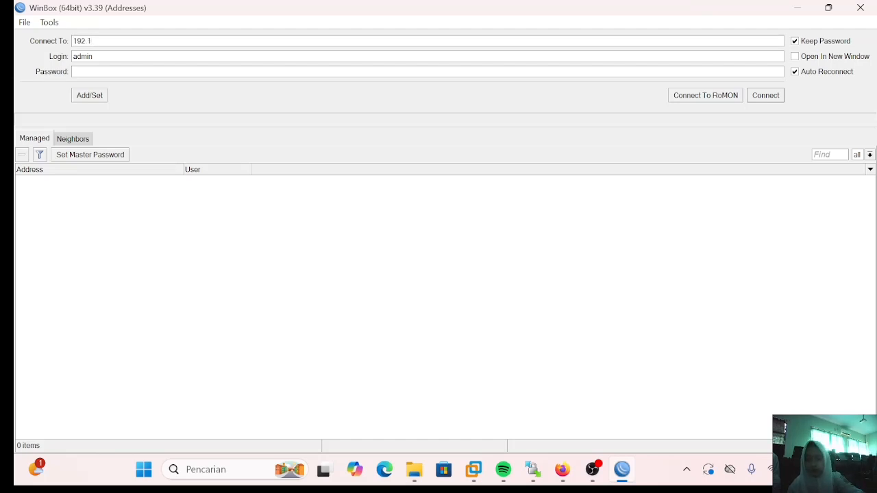
pyautogui.write('68.21.139')
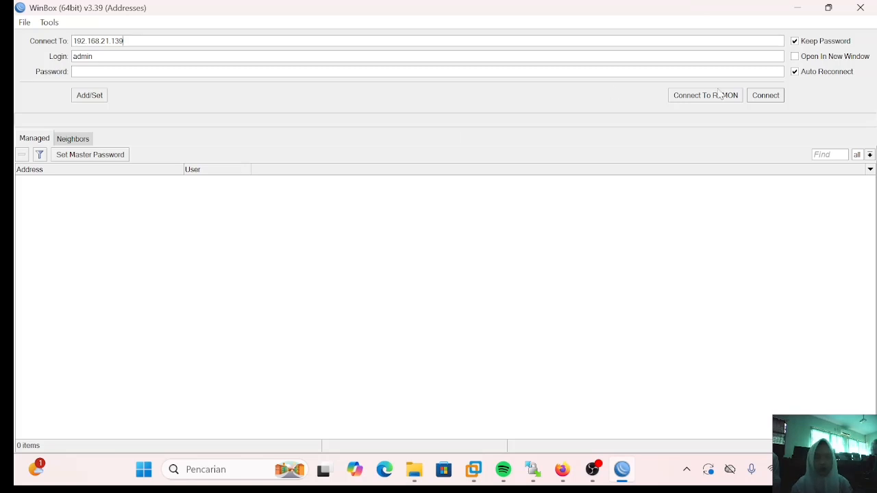
pyautogui.click(764, 97)
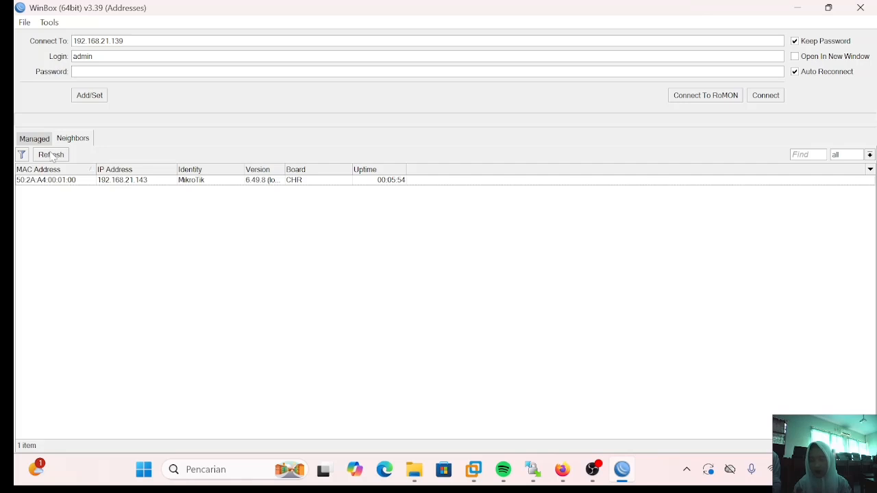
pyautogui.click(53, 156)
pyautogui.click(52, 156)
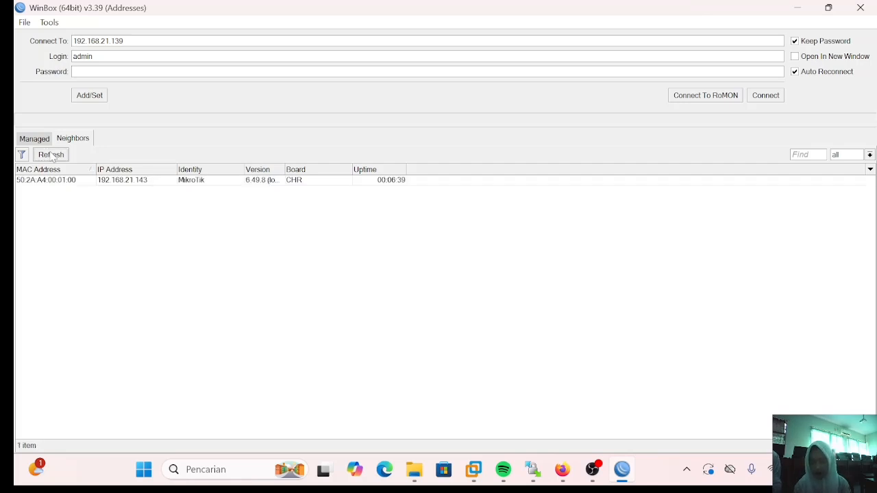
pyautogui.click(74, 181)
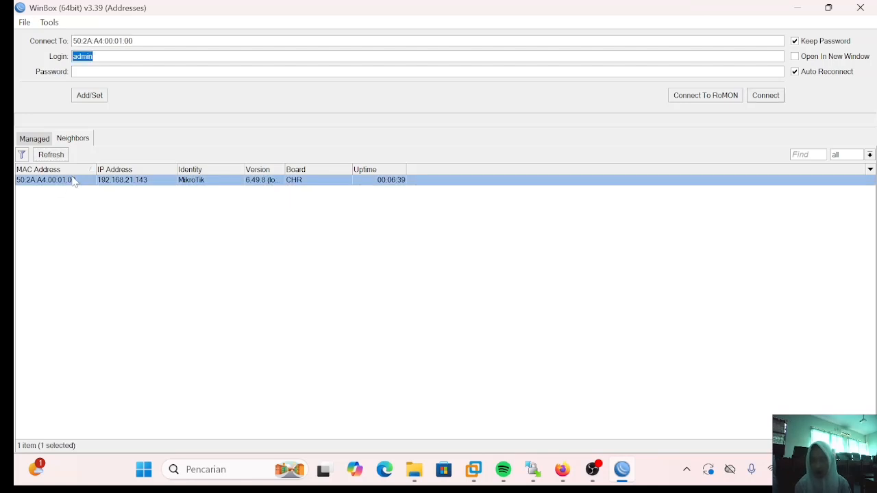
pyautogui.click(765, 96)
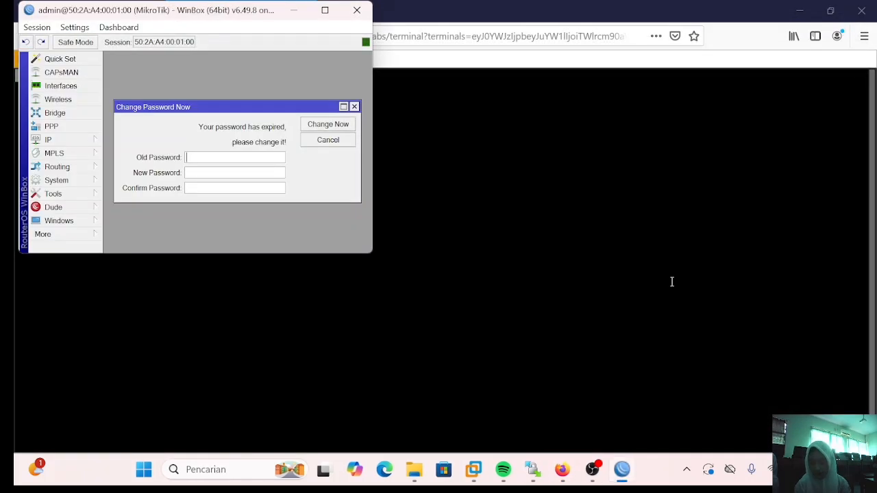
# - Maximize the router session window and close the Change Password Now prompt without changing the password
pyautogui.doubleClick(336, 10)
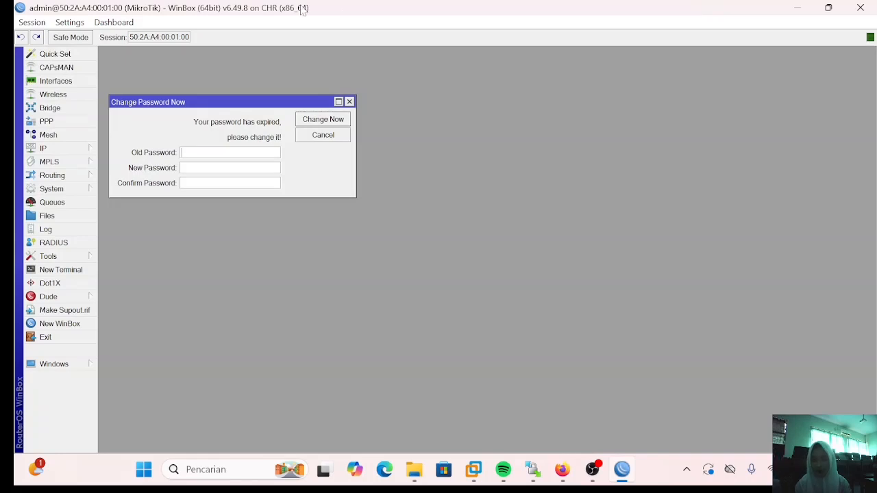
pyautogui.click(350, 102)
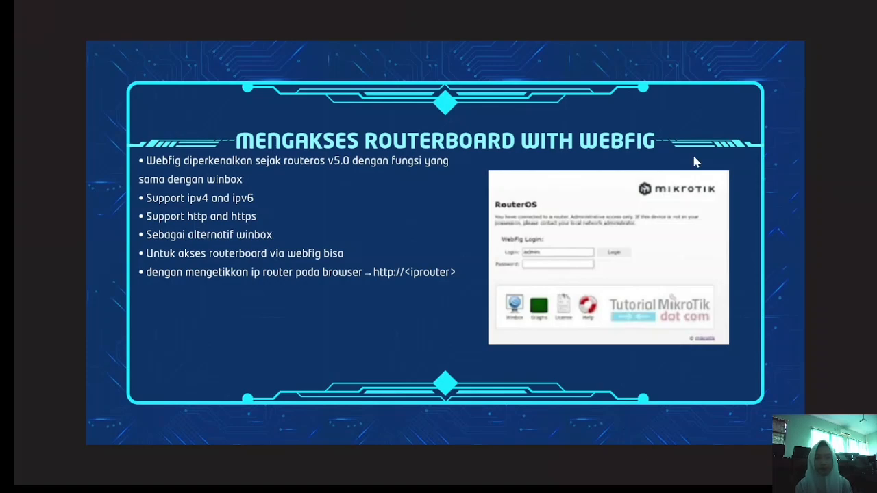
pyautogui.hotkey('alt', 'Tab')
# - Open IP > Addresses and inspect the 192.168.21.143/24 entry on ether1
pyautogui.click(76, 151)
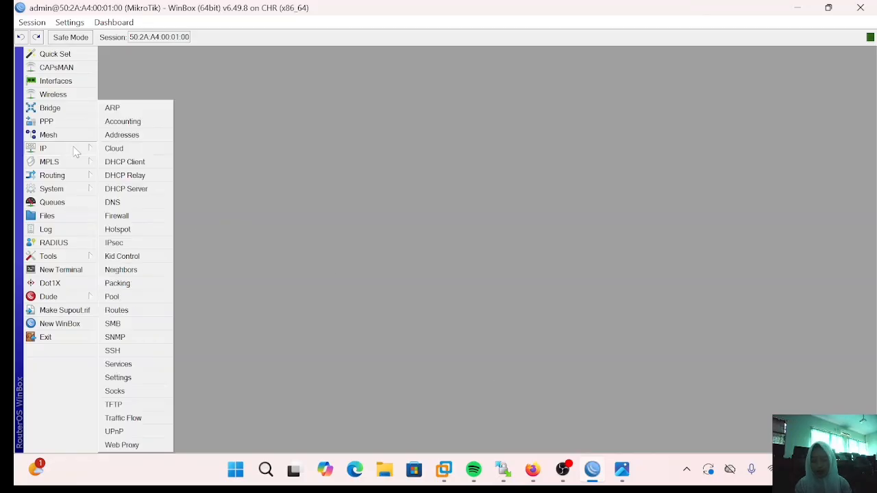
pyautogui.click(119, 136)
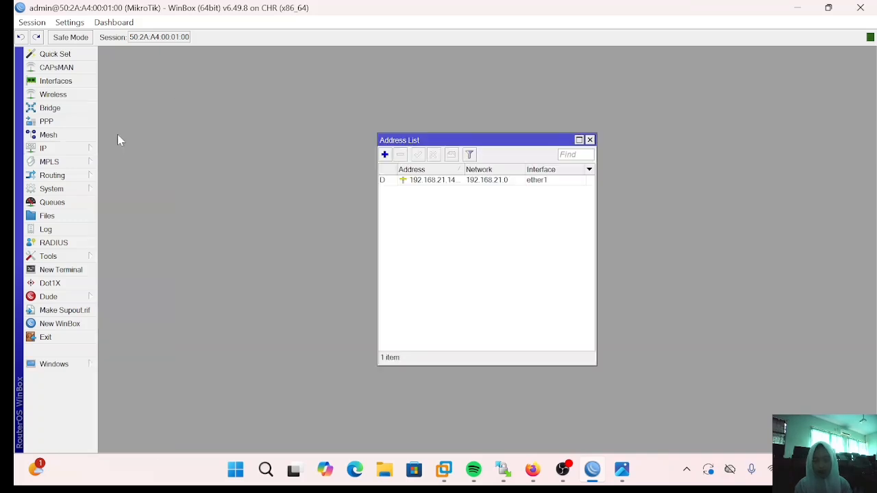
pyautogui.click(415, 185)
pyautogui.doubleClick(425, 182)
pyautogui.click(545, 250)
pyautogui.hotkey('ctrl', 'c')
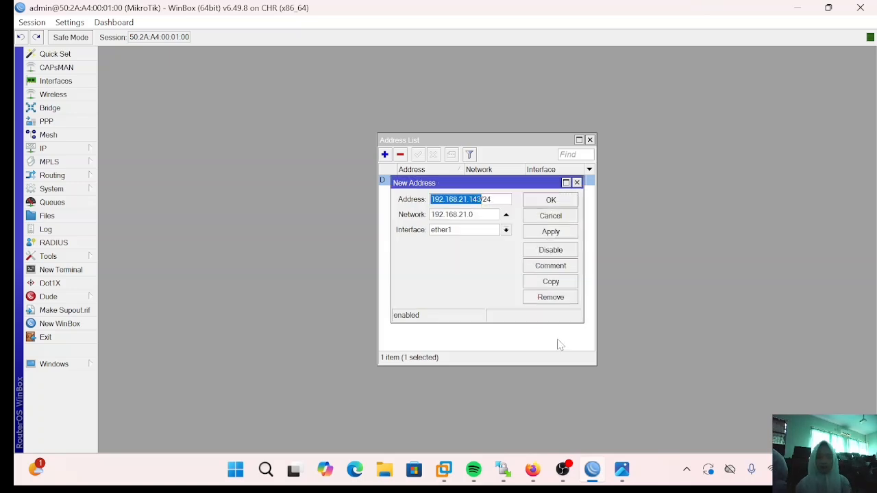
pyautogui.click(533, 469)
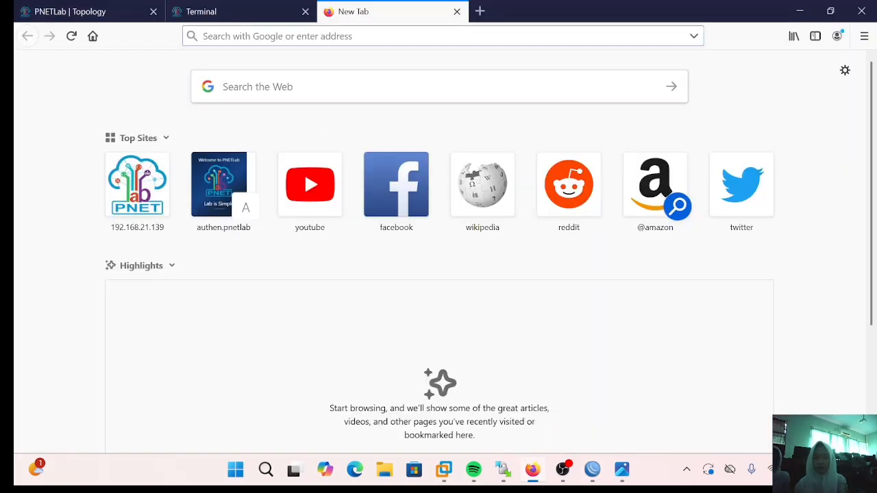
# - Load 192.168.21.143 in Firefox, enter WebFig, and open the Ethernet Quick Set page
pyautogui.hotkey('ctrl', 'v')
pyautogui.press('Return')
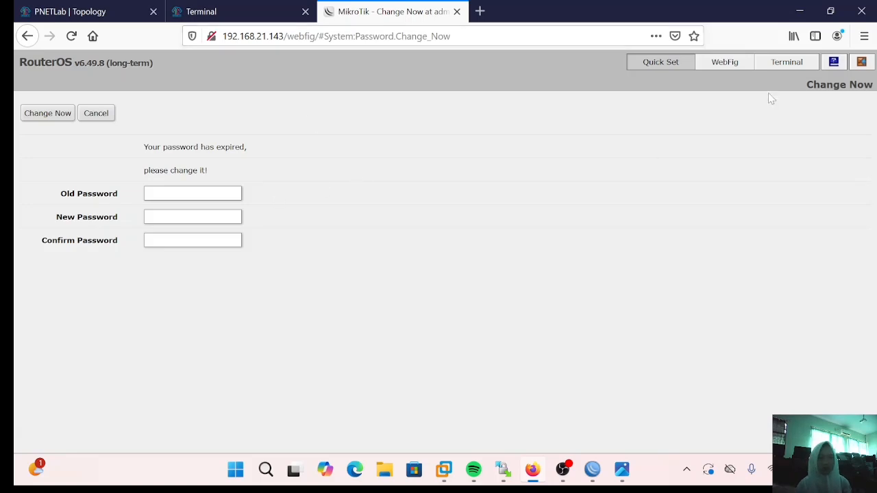
pyautogui.click(730, 63)
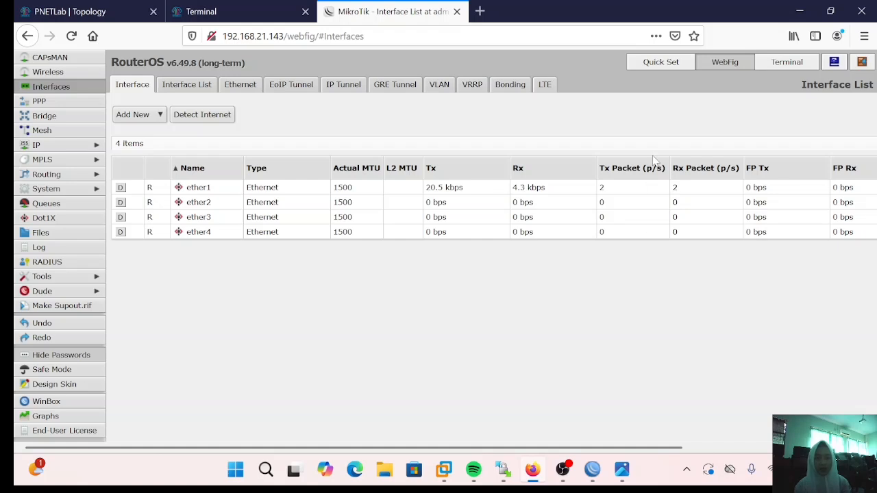
pyautogui.click(671, 64)
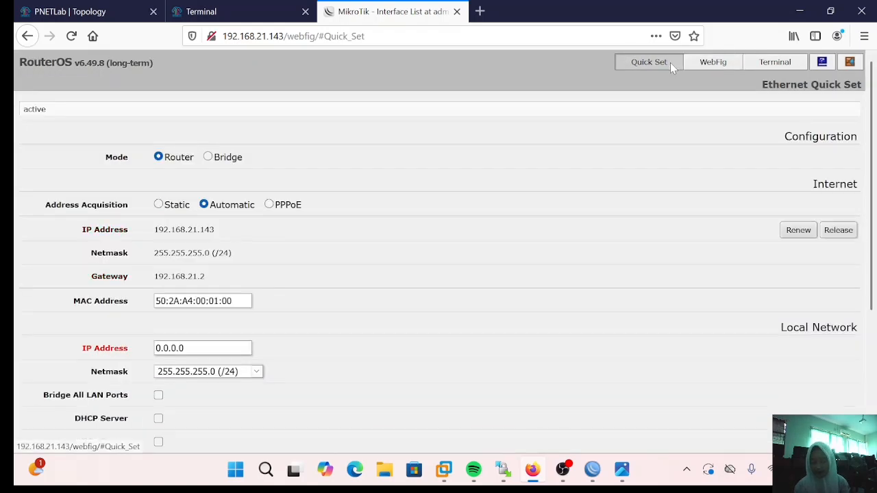